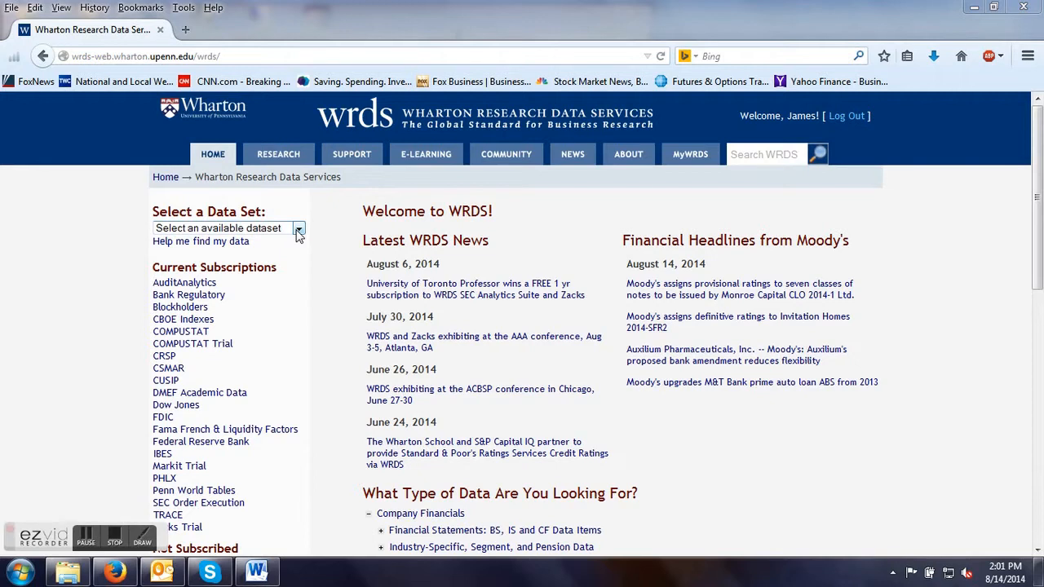
Open the CRSP Monthly Stock File query form from the Annual Update Stock / Security Files.
click(298, 230)
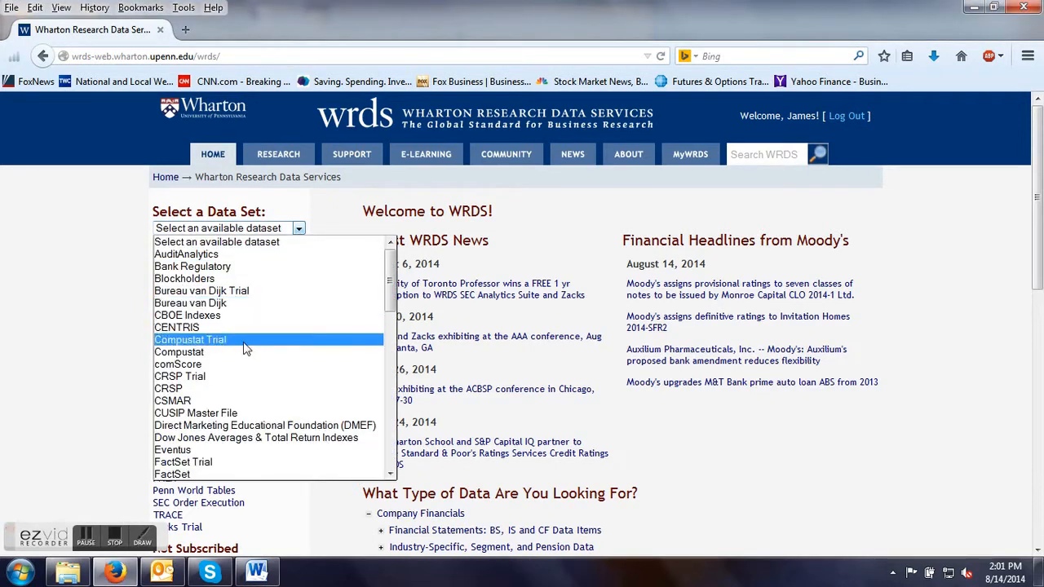
click(183, 390)
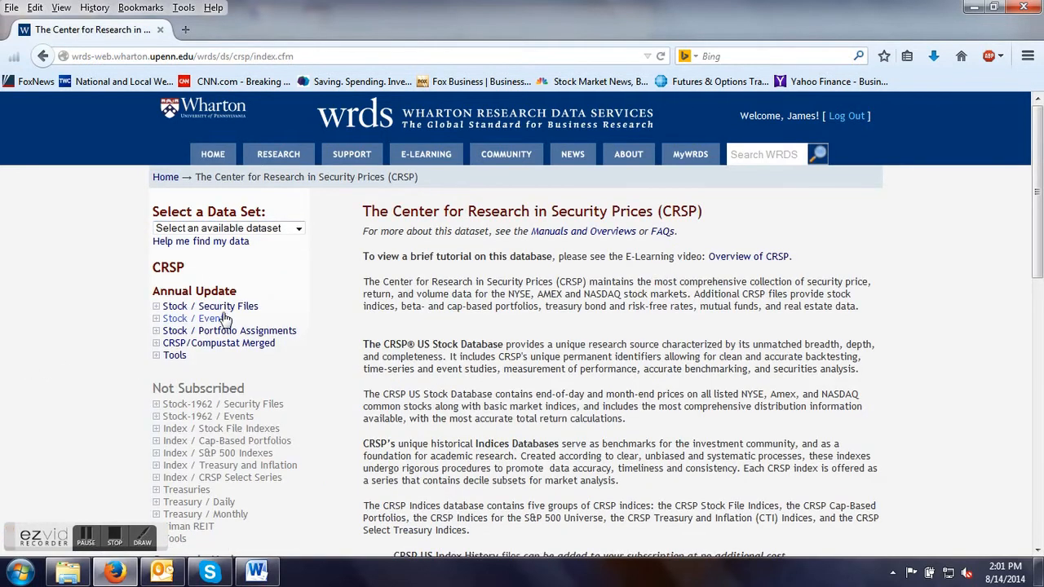
click(227, 308)
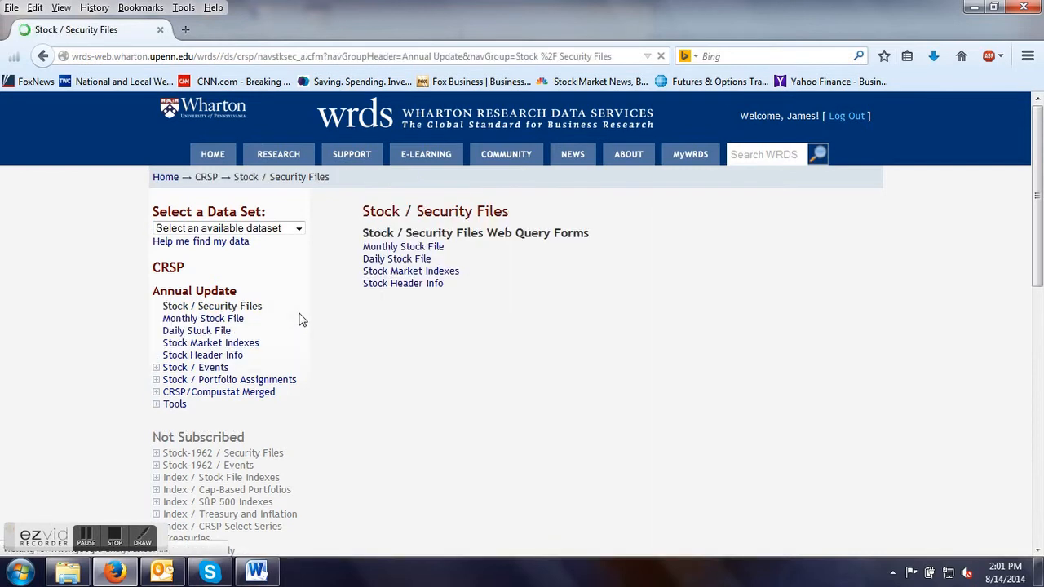
click(229, 323)
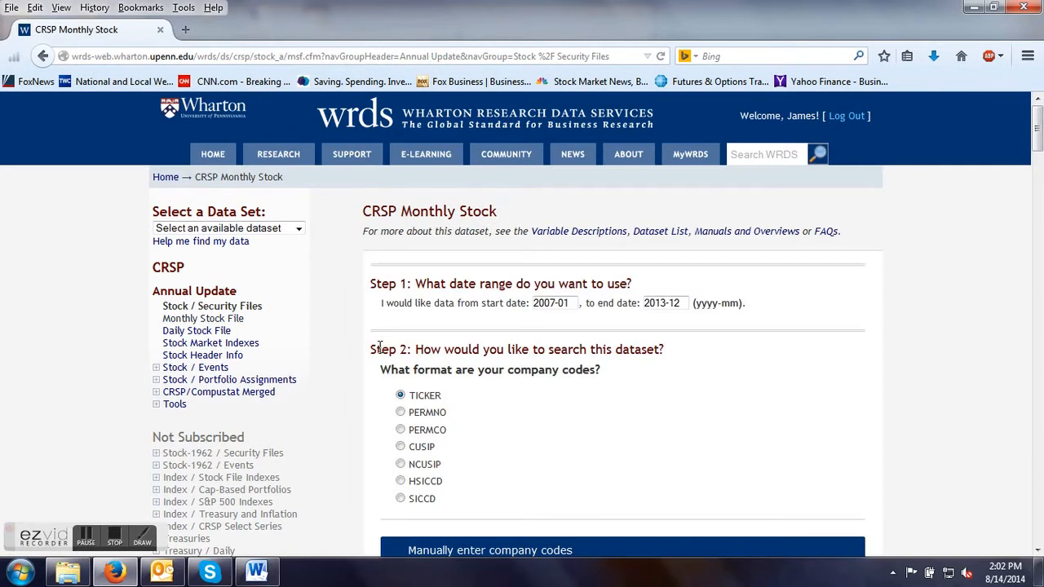
scroll(359, 346, down, 2)
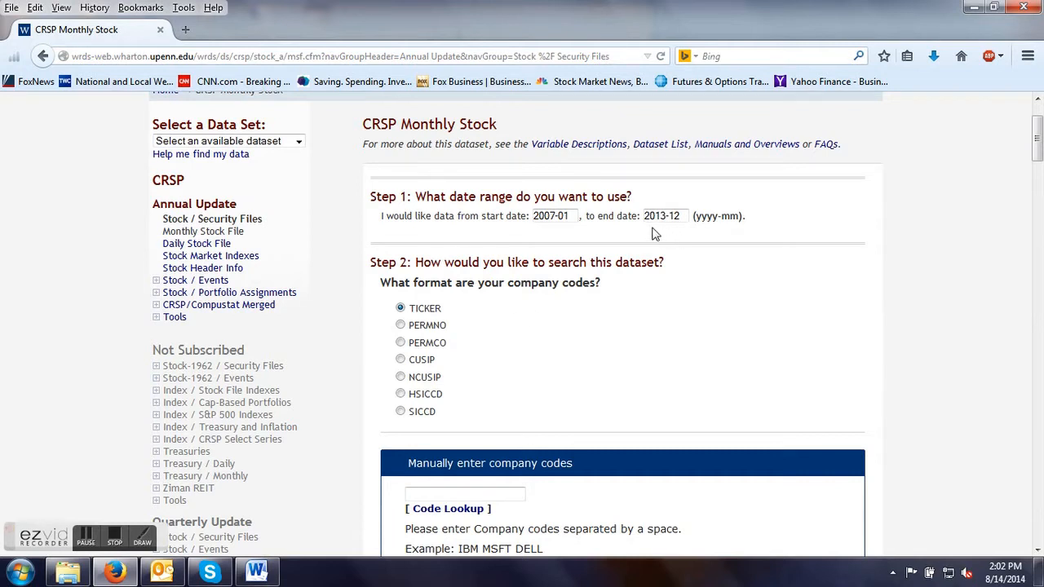
click(554, 216)
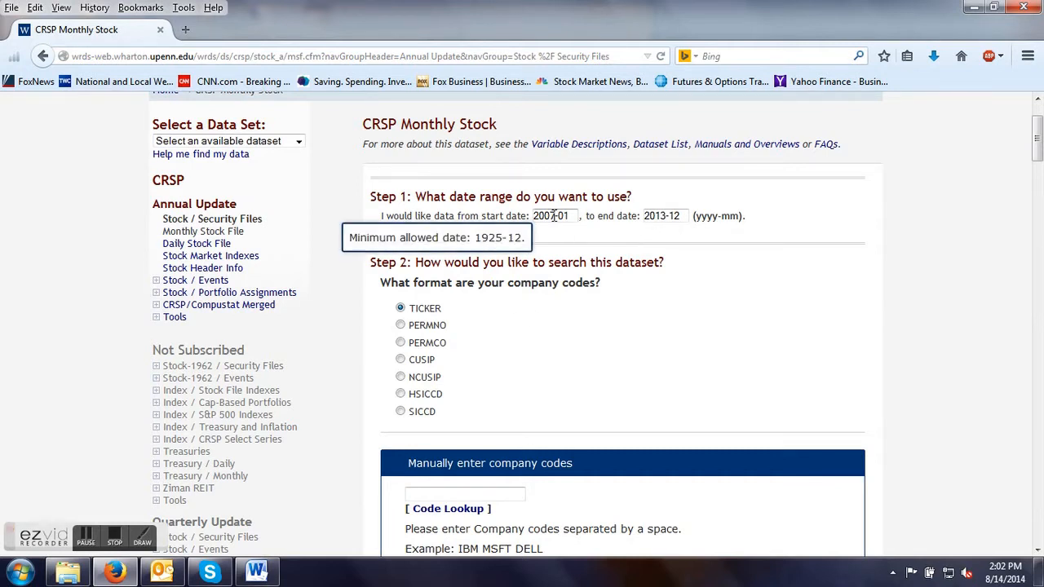
click(659, 238)
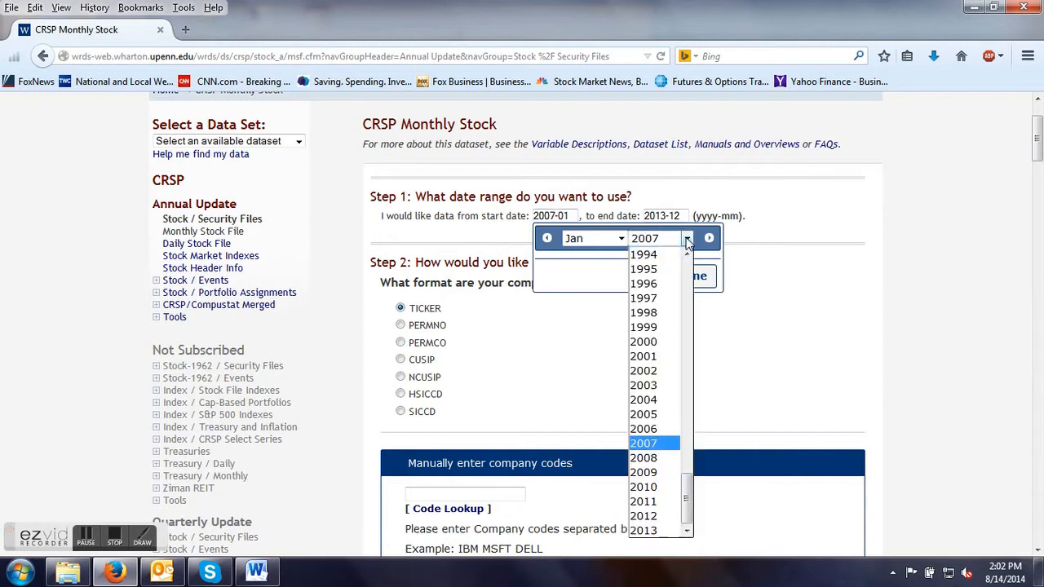
click(640, 472)
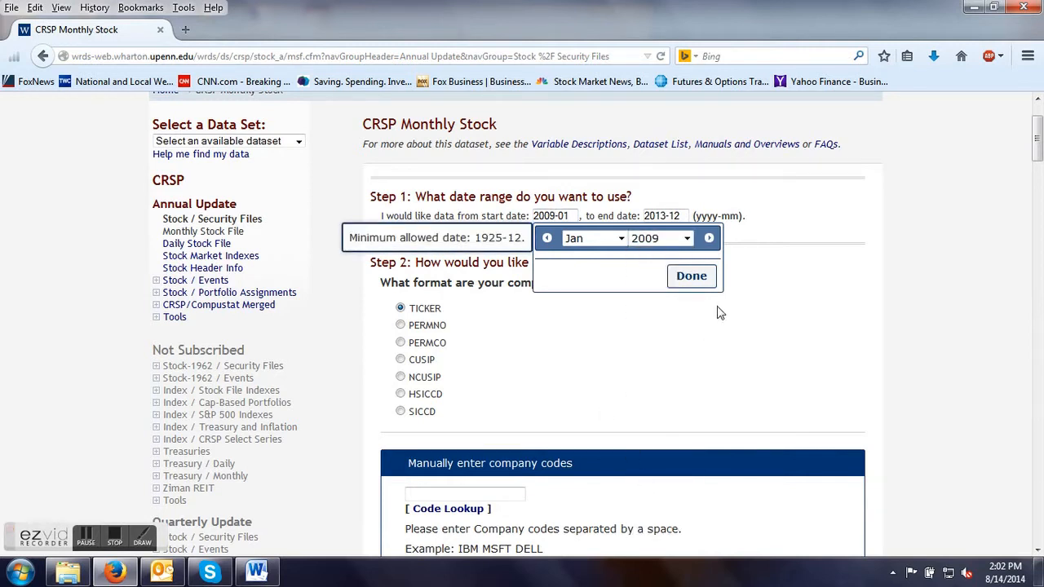
click(691, 277)
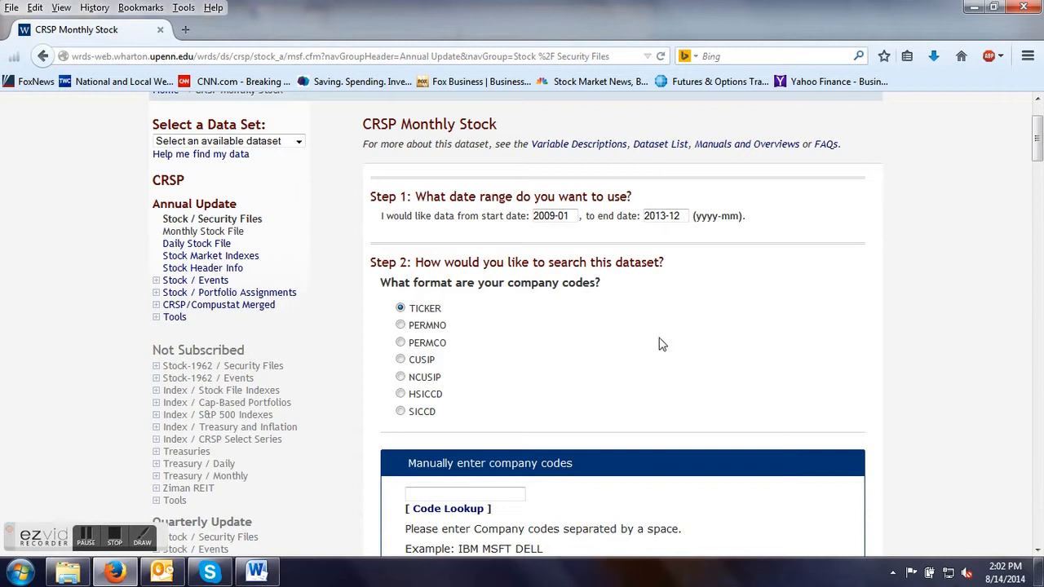
Enter DD as the company code to search by ticker.
scroll(636, 347, down, 4)
click(427, 320)
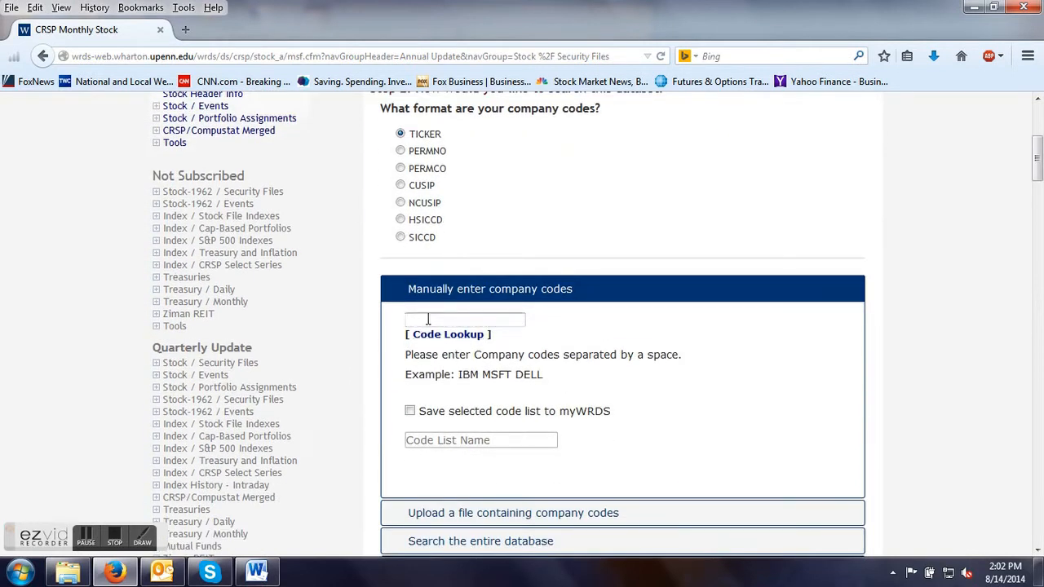
text(DD)
scroll(572, 224, down, 2)
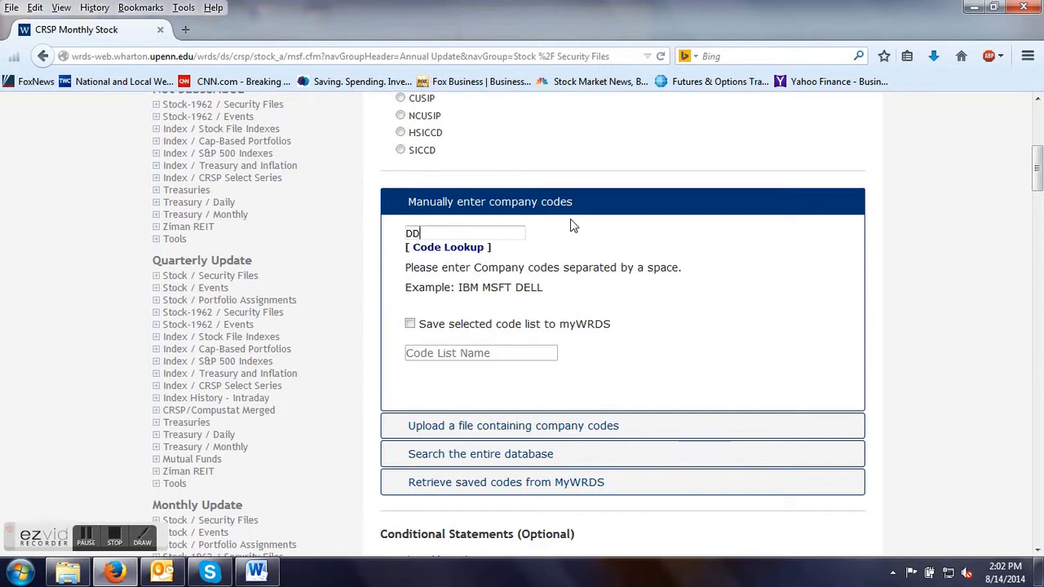
scroll(572, 224, up, 2)
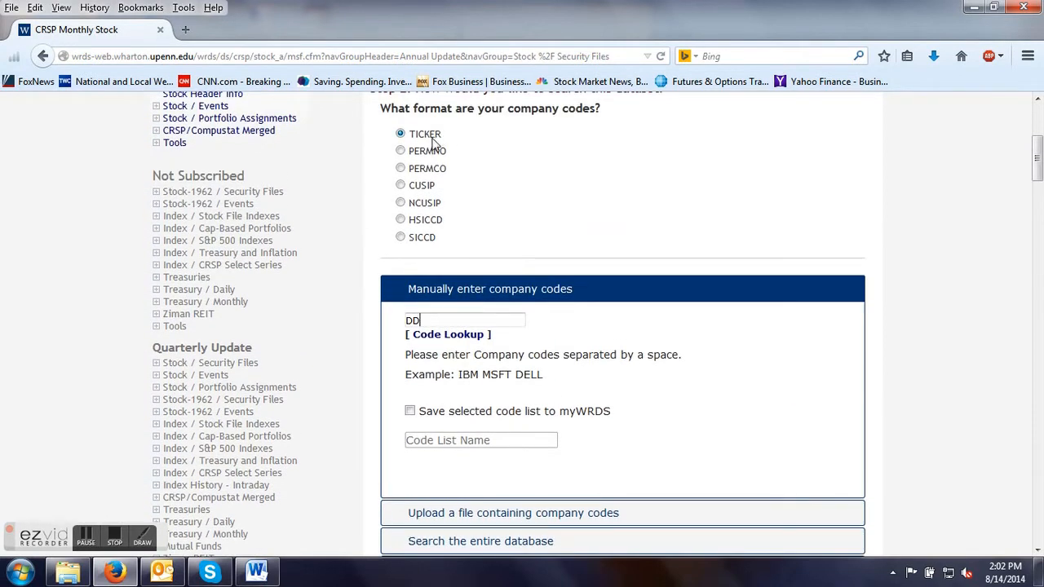
Include Ticker from the identifying information in the query variables.
scroll(401, 234, down, 10)
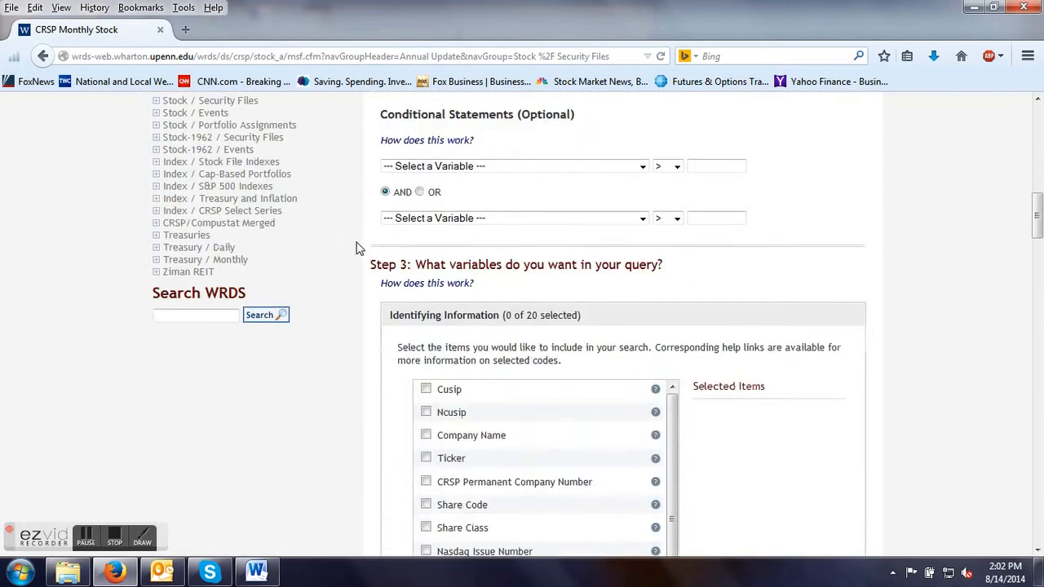
scroll(357, 247, down, 1)
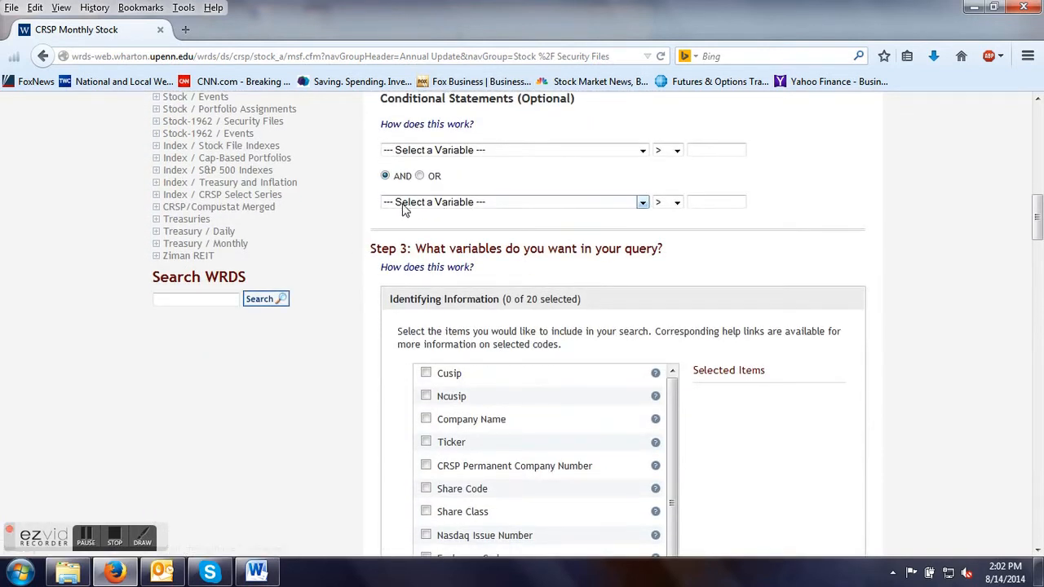
scroll(348, 247, down, 4)
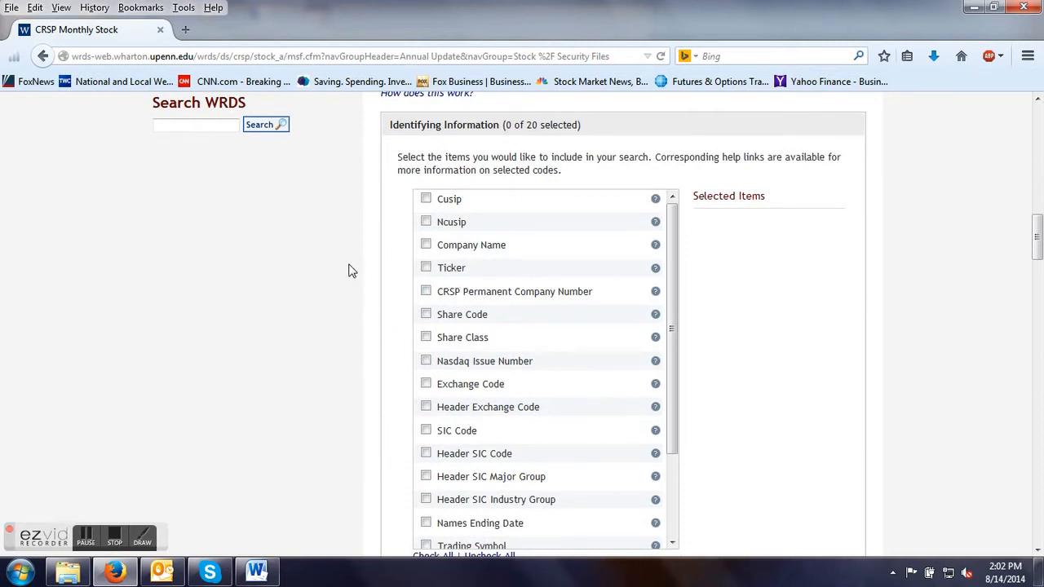
click(425, 267)
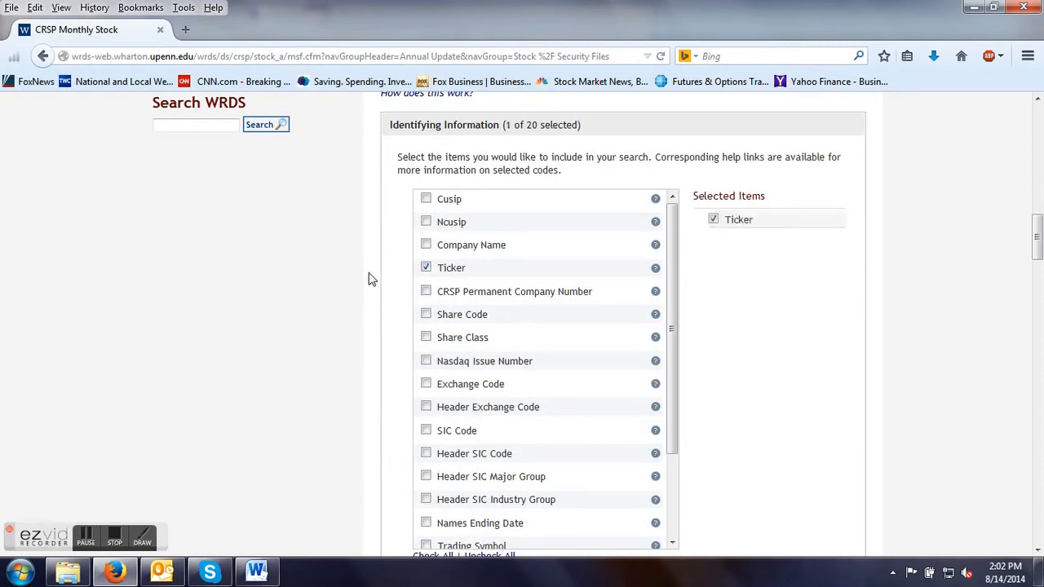
Include Holding Period Return and Price from the time series information in the query.
scroll(300, 283, down, 9)
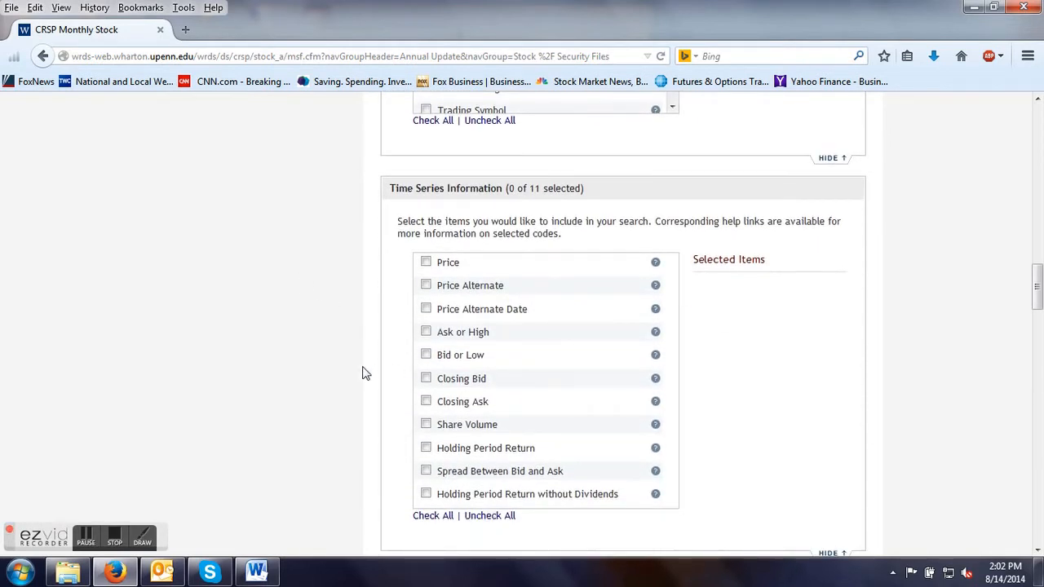
click(426, 449)
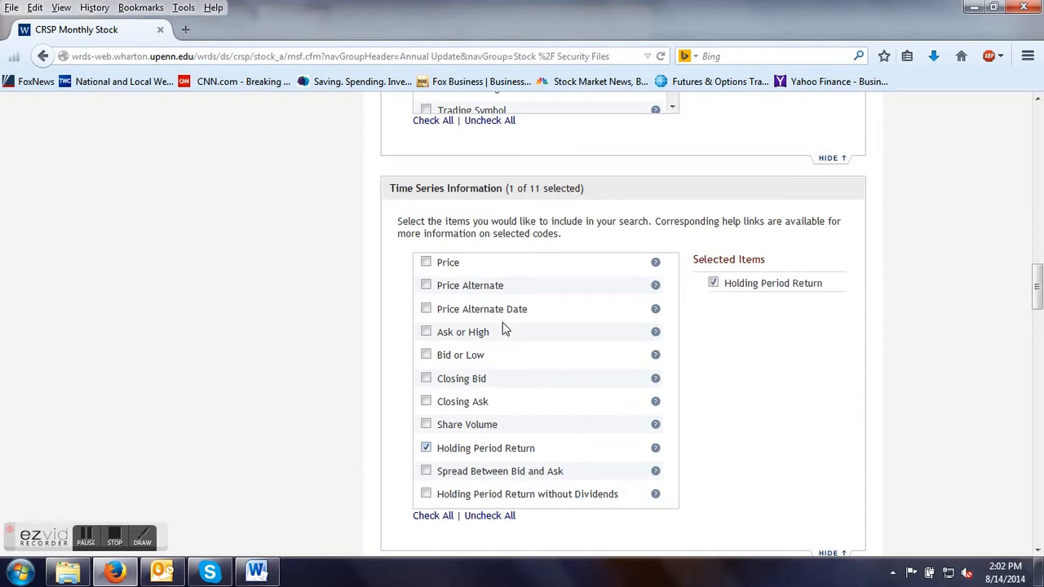
click(425, 264)
Review the share, delisting, distribution, Nasdaq and market information variables offered for the query.
scroll(325, 281, down, 10)
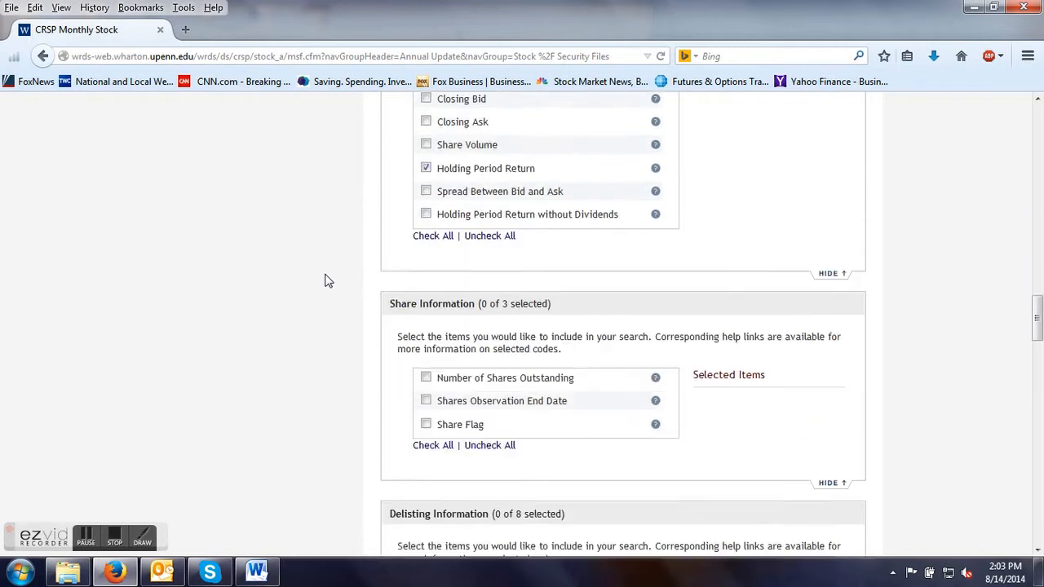
scroll(326, 280, down, 3)
scroll(326, 279, up, 3)
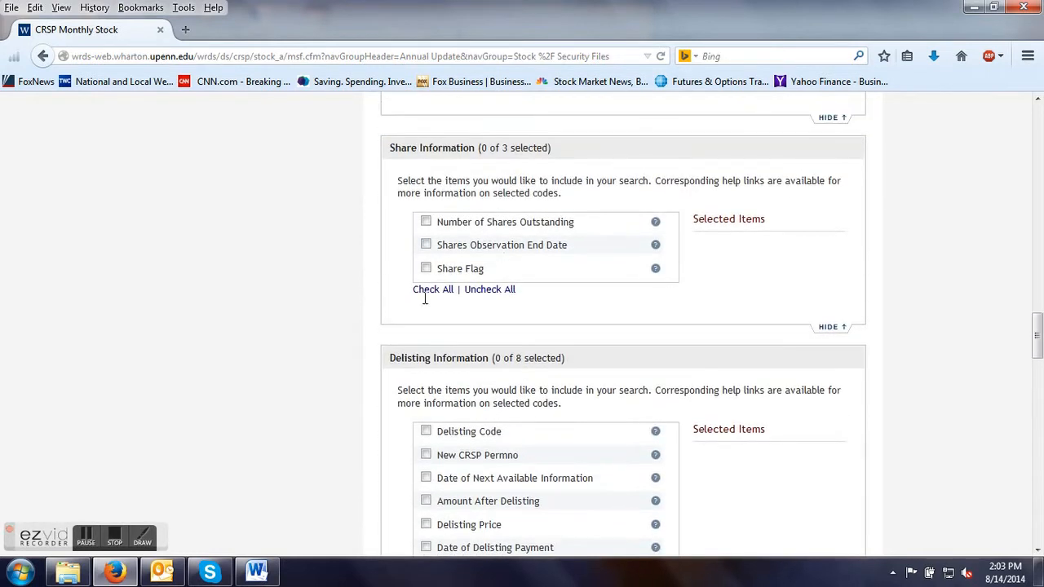
scroll(191, 343, down, 4)
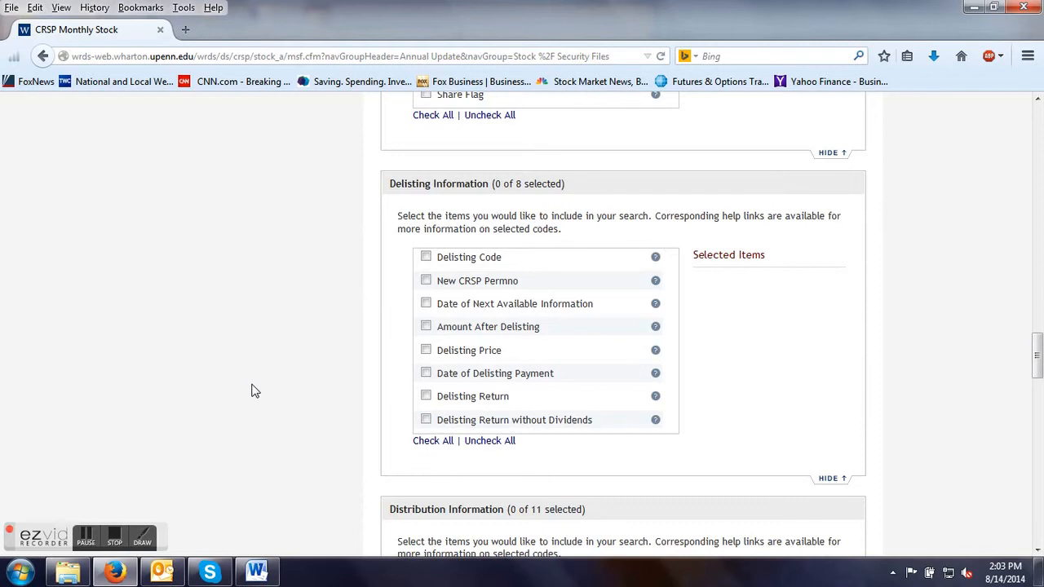
scroll(253, 391, down, 5)
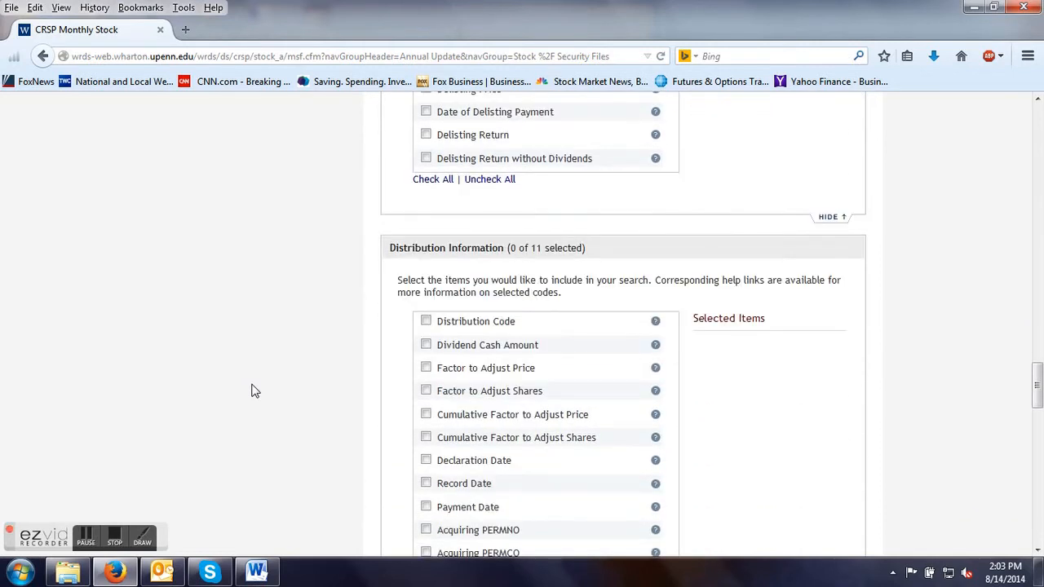
scroll(253, 391, down, 2)
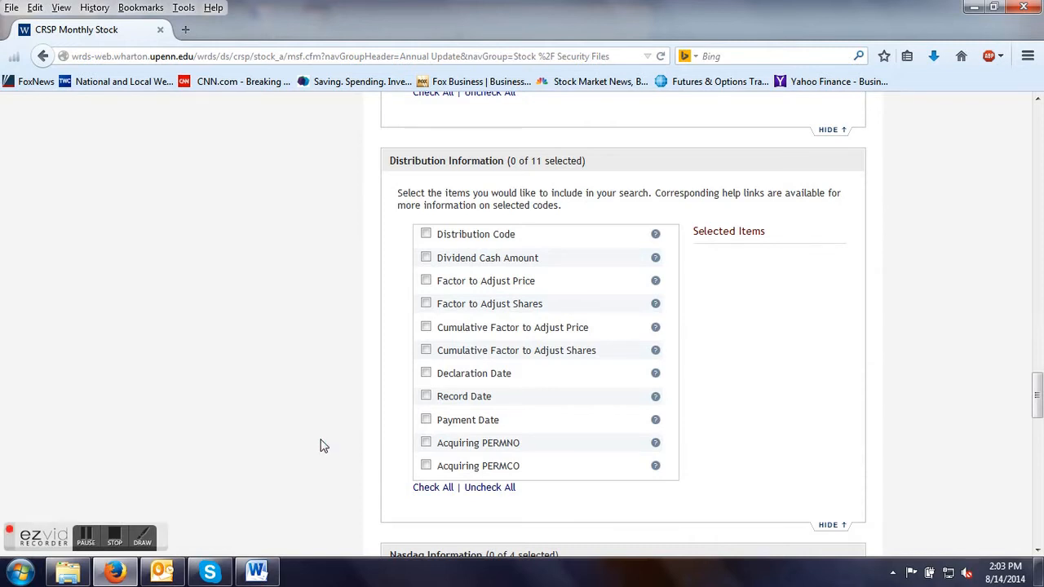
scroll(324, 438, down, 4)
scroll(312, 429, down, 4)
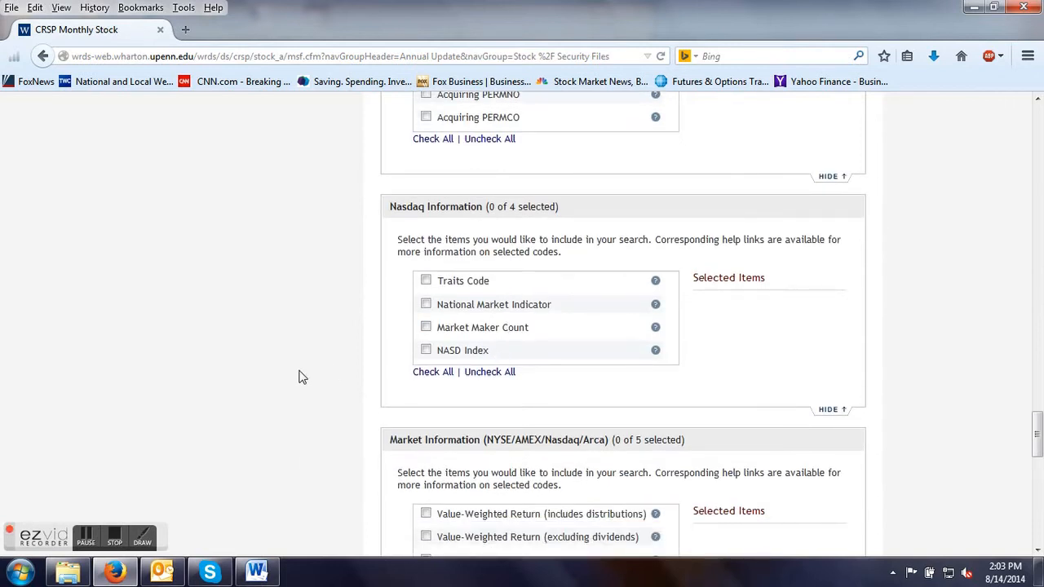
scroll(300, 378, down, 6)
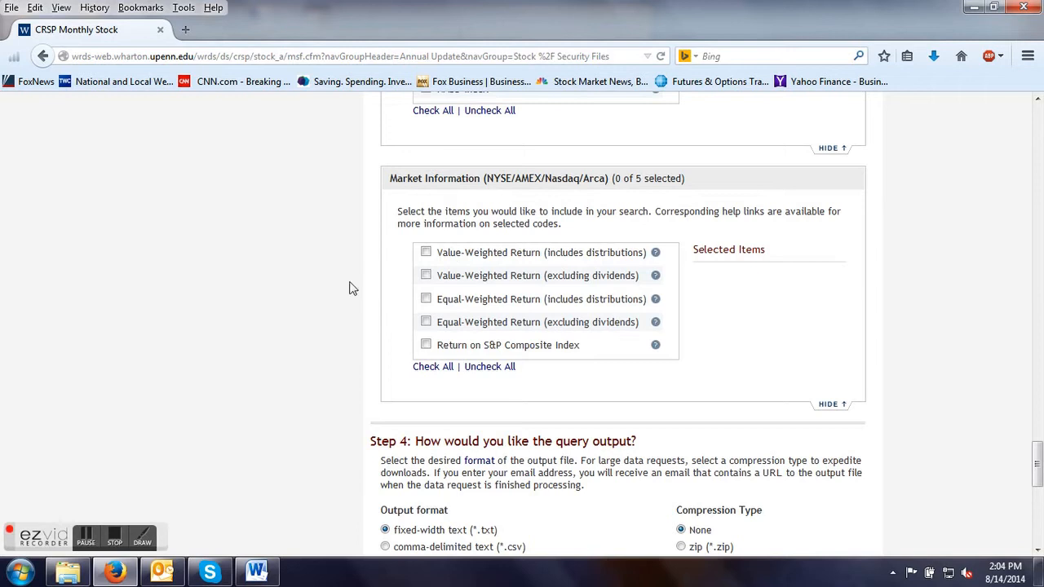
scroll(275, 311, down, 1)
scroll(276, 314, down, 1)
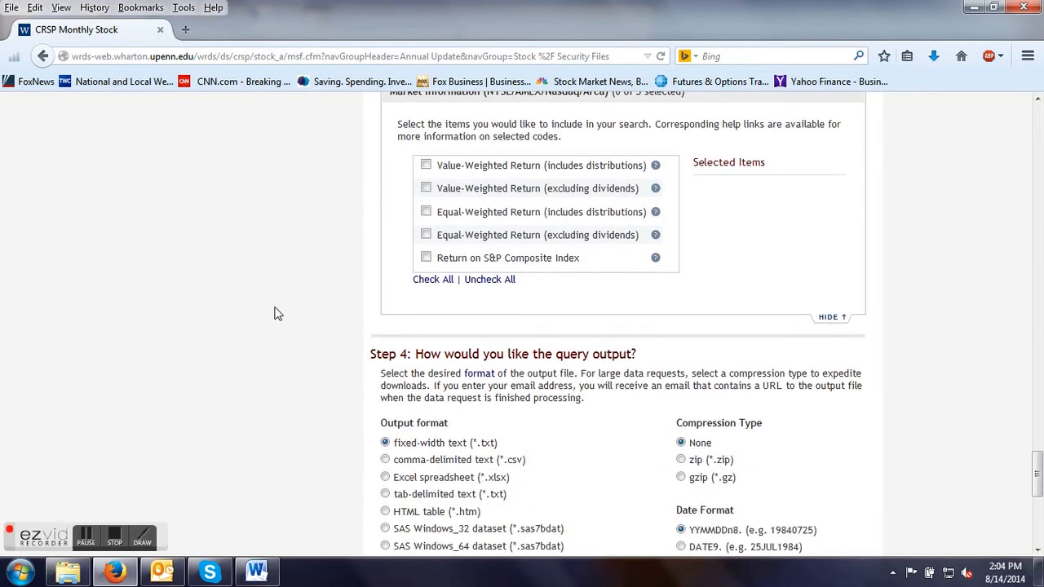
Choose Excel spreadsheet (*.xlsx) as the output format and submit the query.
scroll(275, 314, down, 4)
click(383, 304)
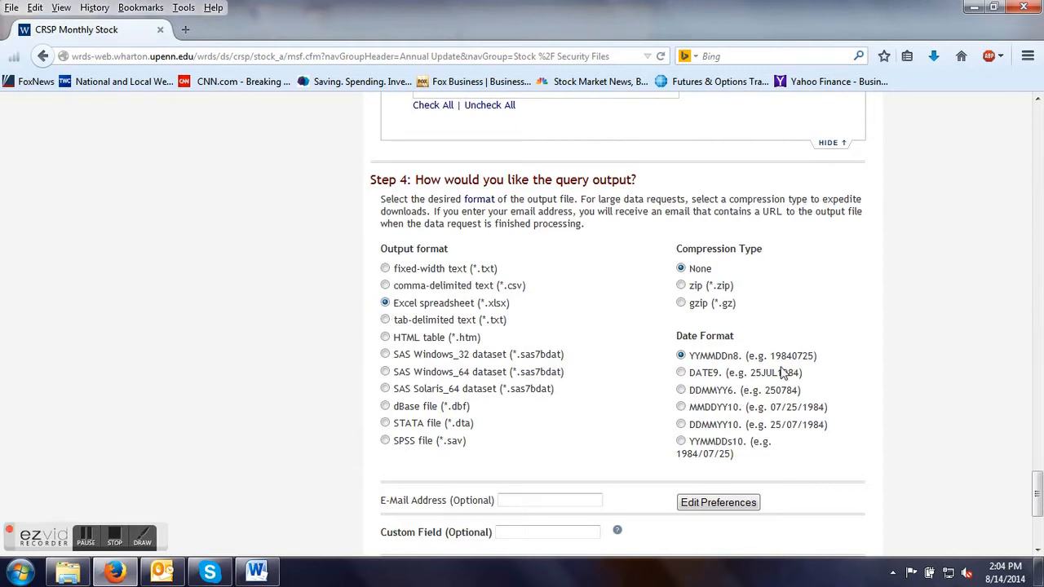
scroll(195, 363, down, 5)
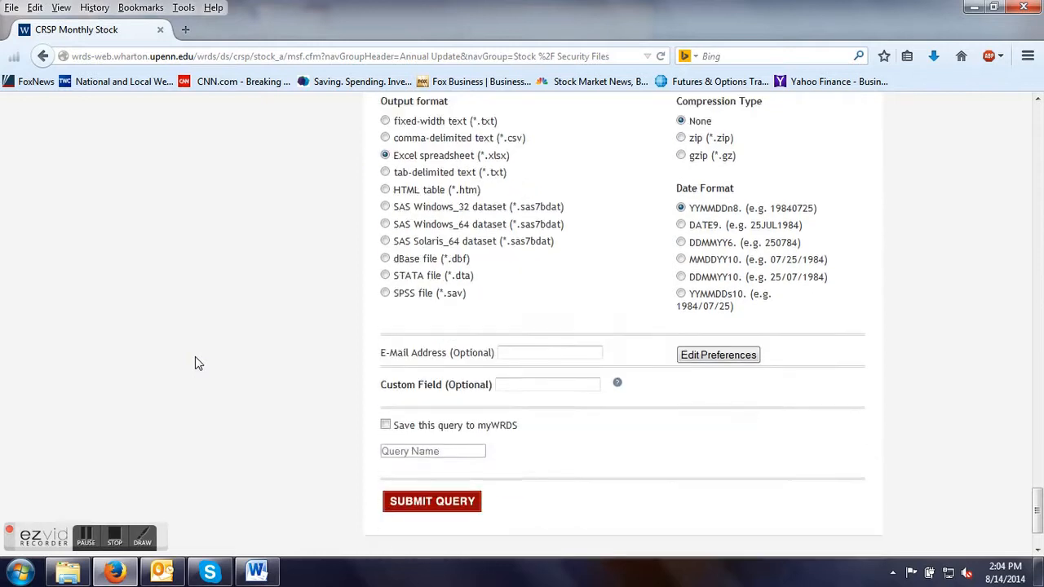
click(433, 419)
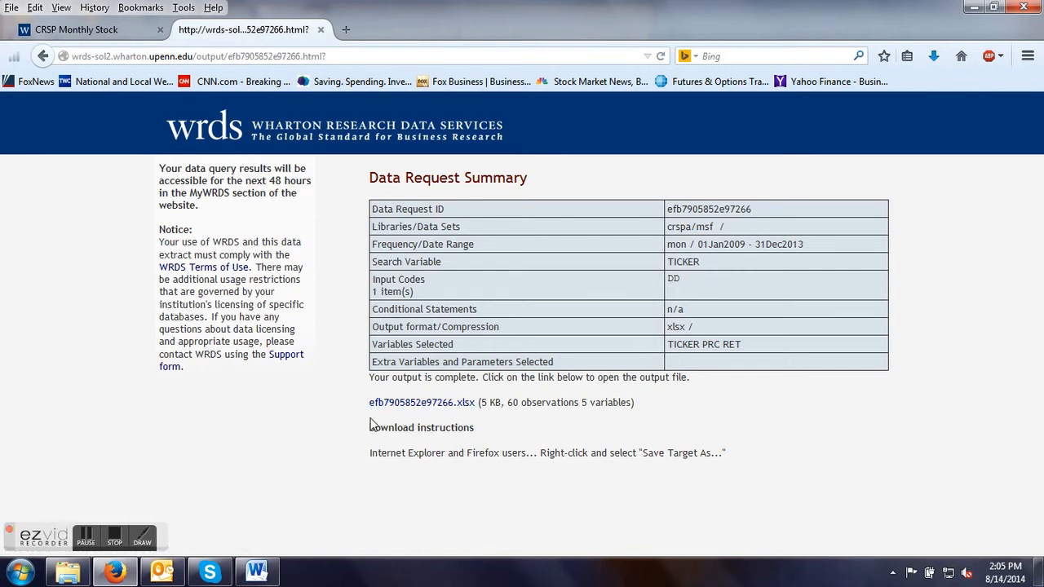
Open the query's finished .xlsx output file in Microsoft Excel.
click(399, 407)
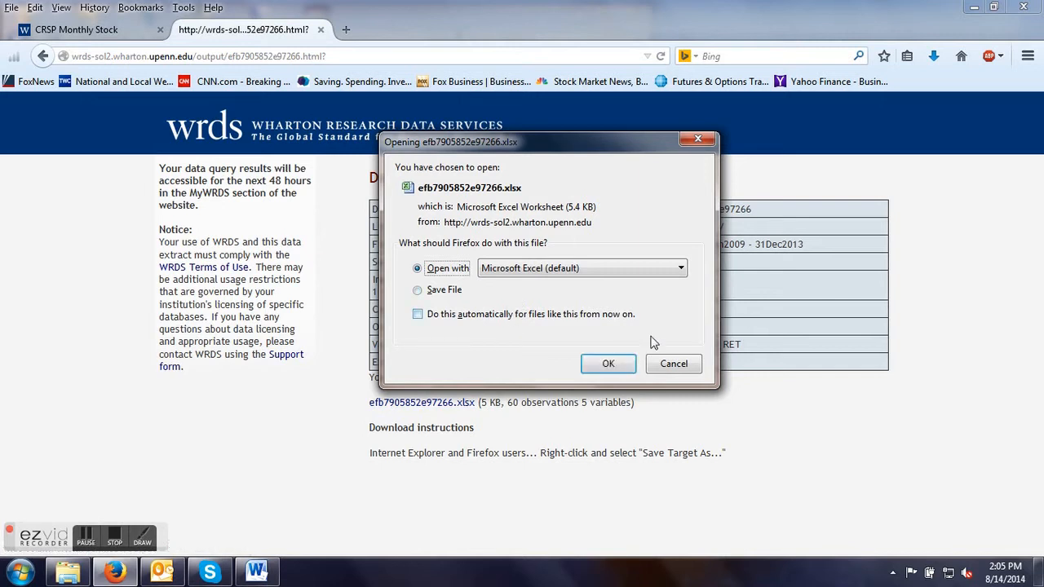
click(613, 369)
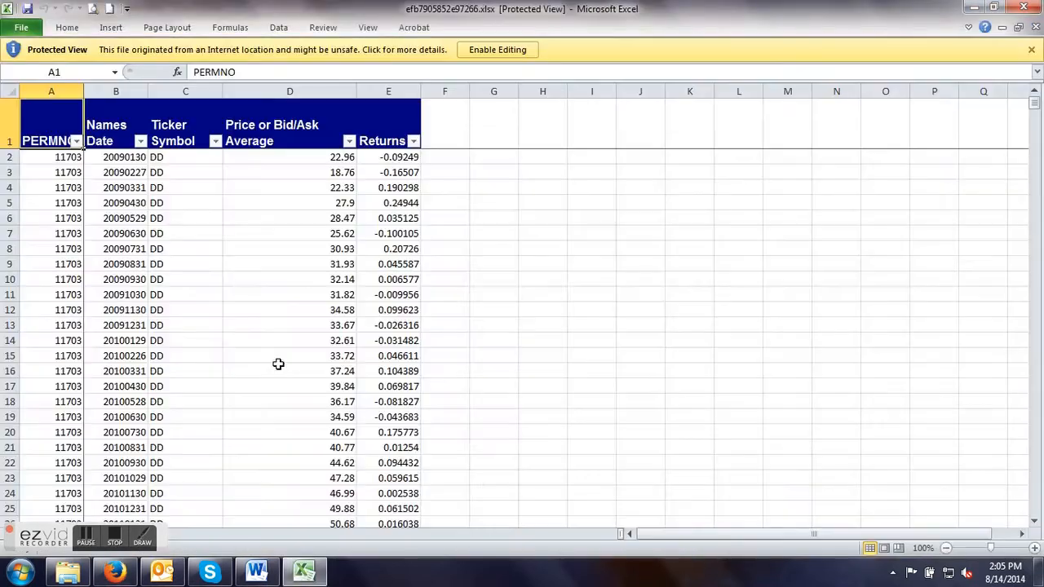
drag(37, 539, 700, 341)
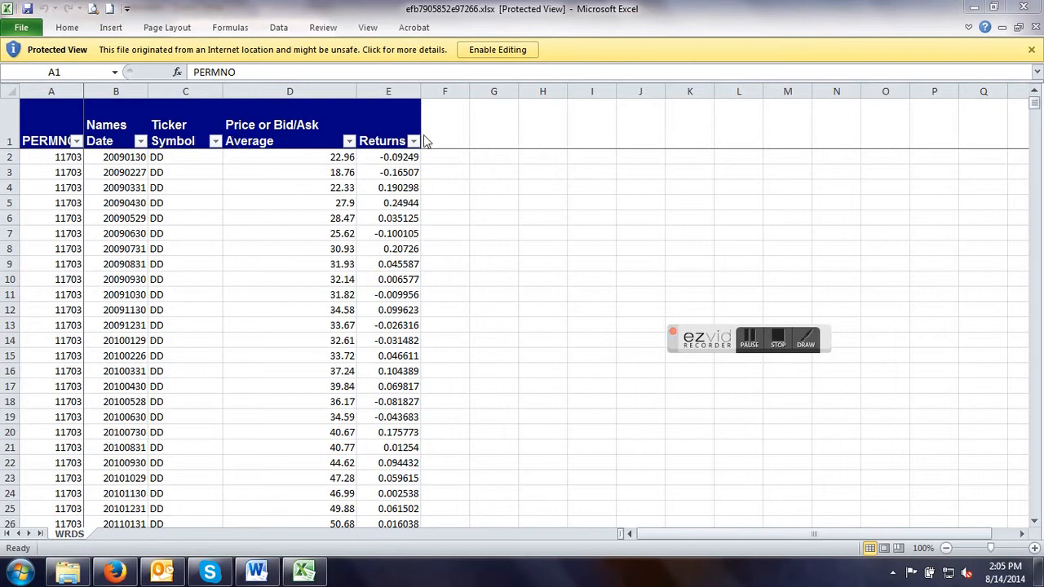
Enable editing of the downloaded workbook and remove the filter from its header row.
click(496, 50)
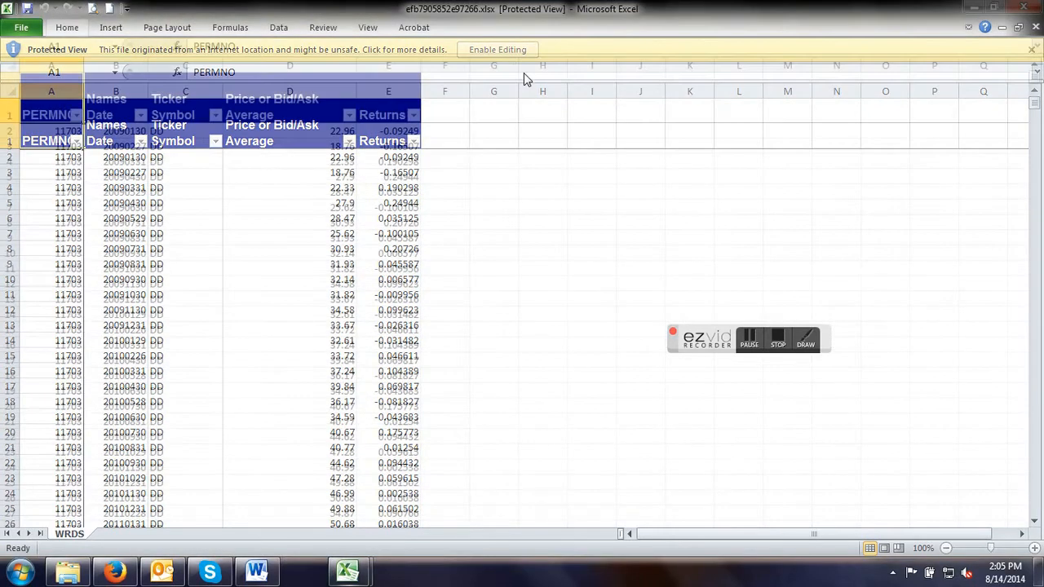
click(901, 66)
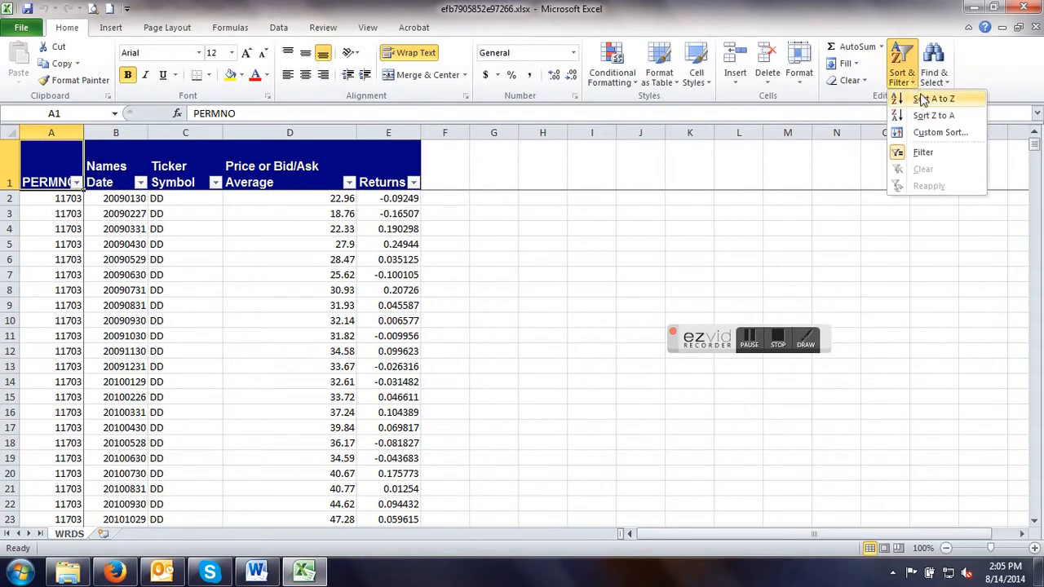
click(933, 153)
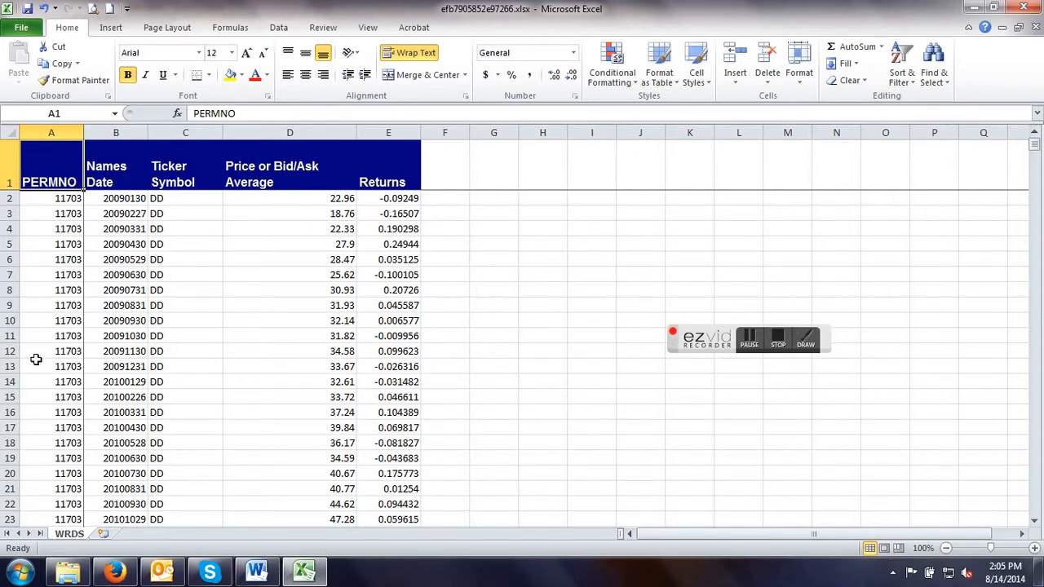
Delete the PERMNO column from the downloaded DD data sheet.
right_click(52, 135)
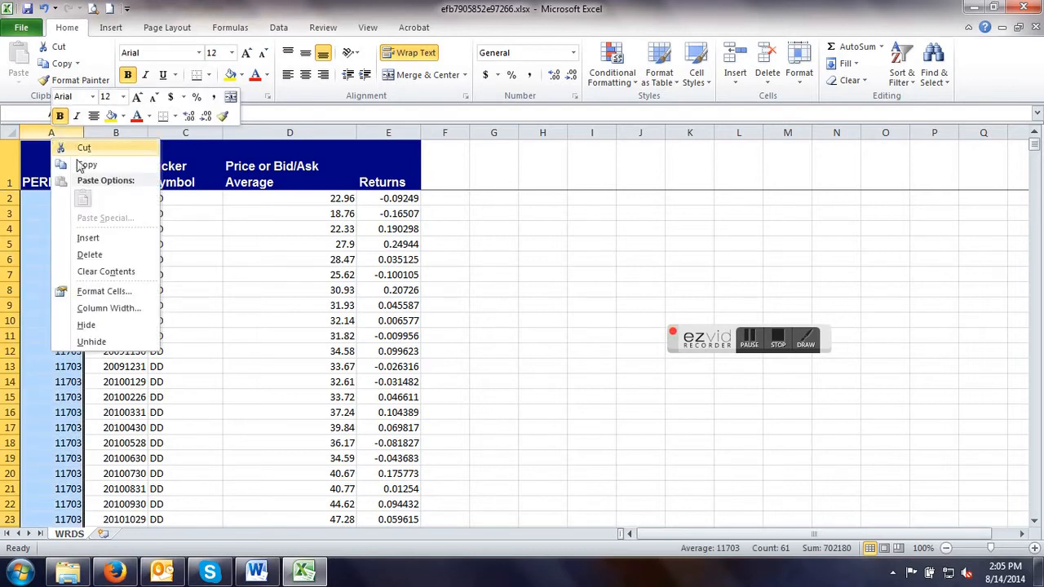
click(89, 254)
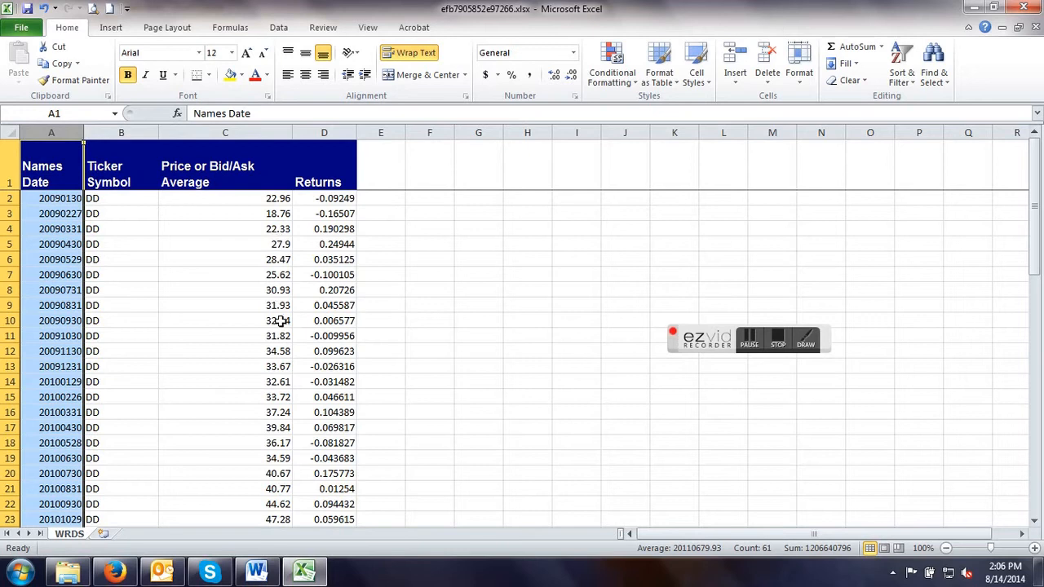
scroll(190, 414, down, 4)
scroll(189, 414, down, 1)
scroll(189, 414, up, 5)
Give the header row cells A1:D1 the automatic black font color and a white fill.
drag(60, 170, 313, 175)
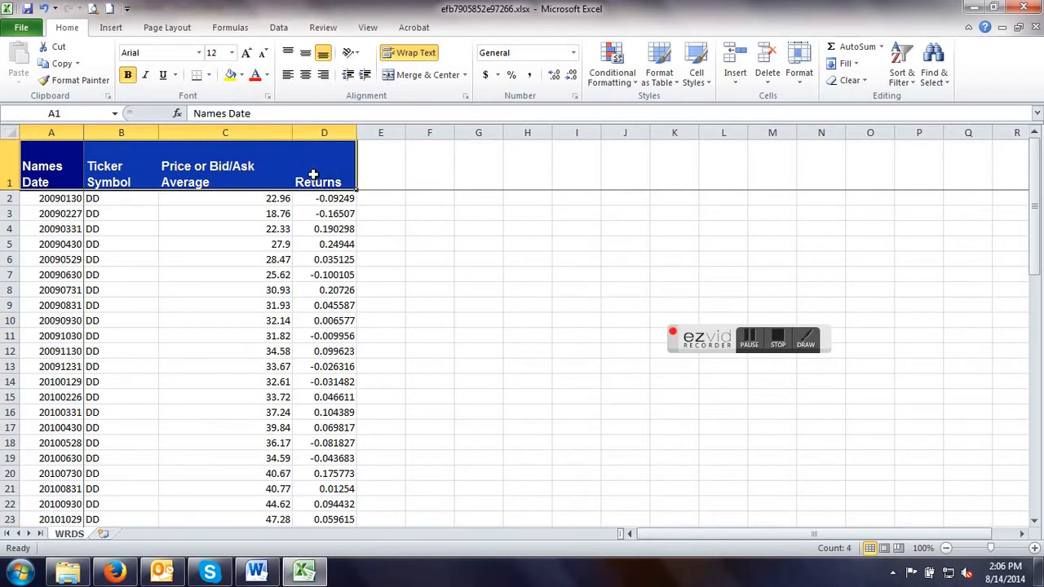
click(266, 74)
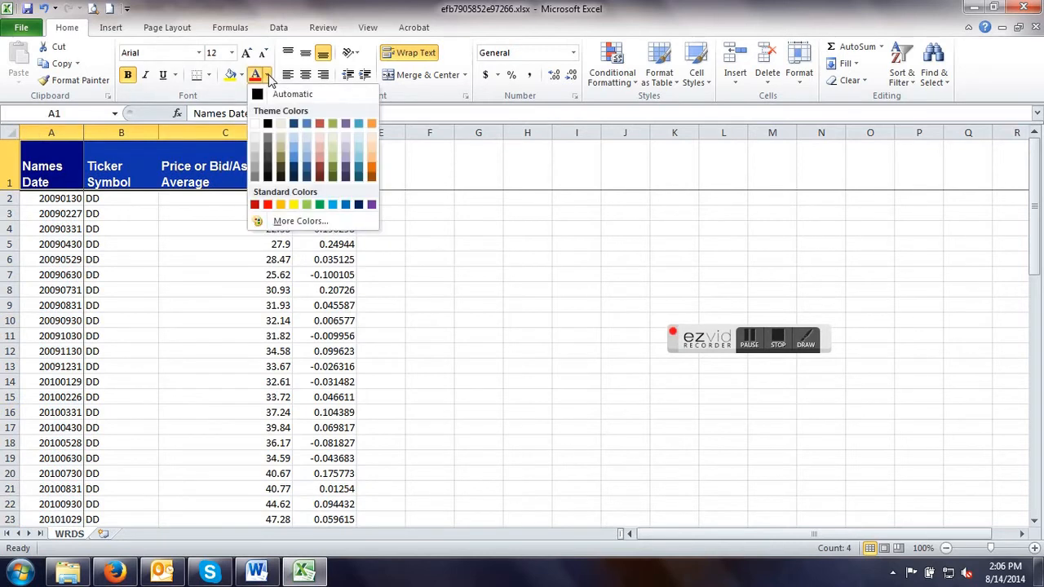
click(261, 94)
click(242, 74)
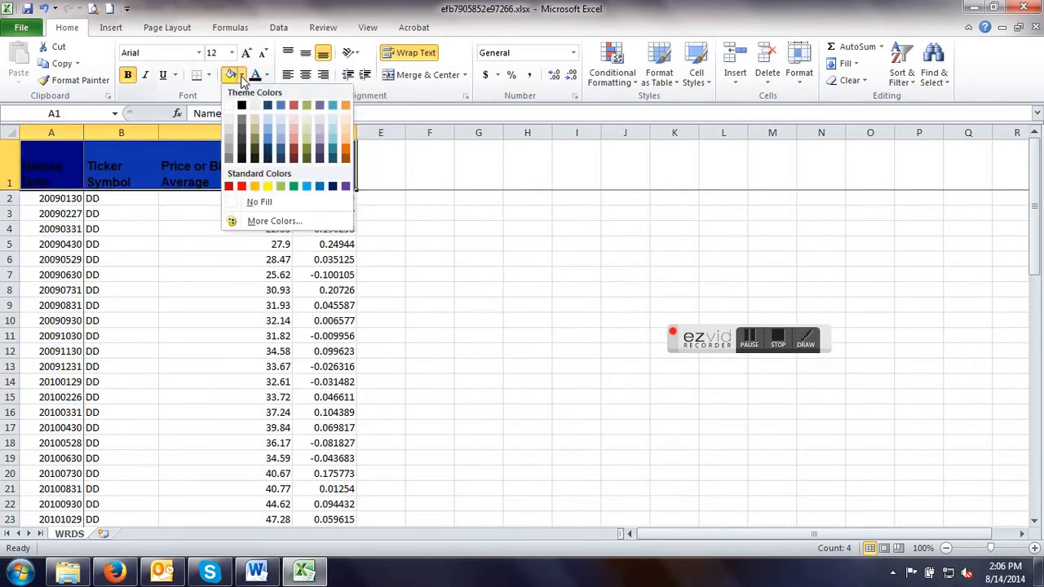
click(231, 107)
drag(210, 279, 222, 292)
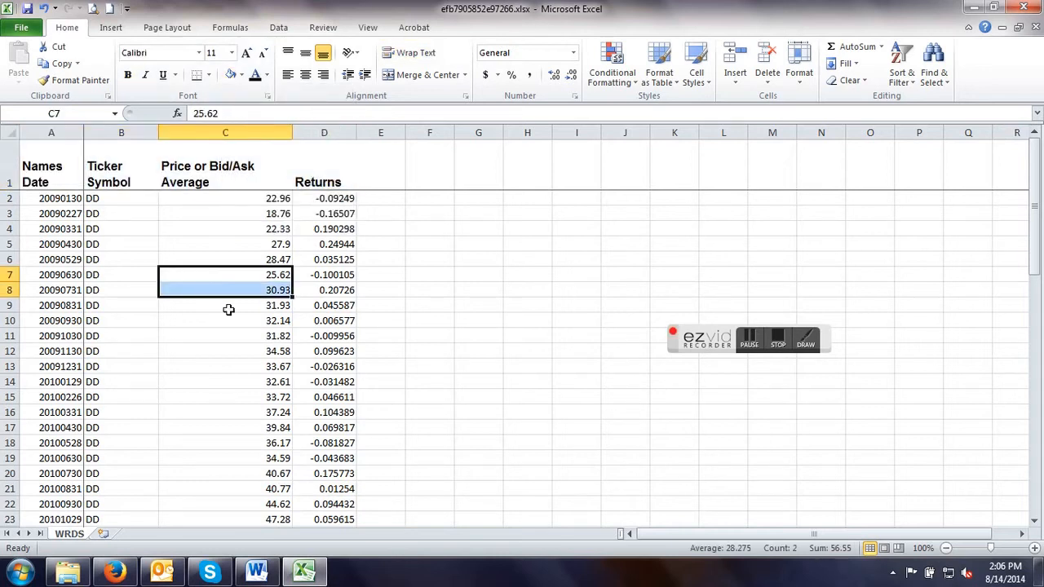
Rename the WRDS worksheet as DD.
double_click(70, 535)
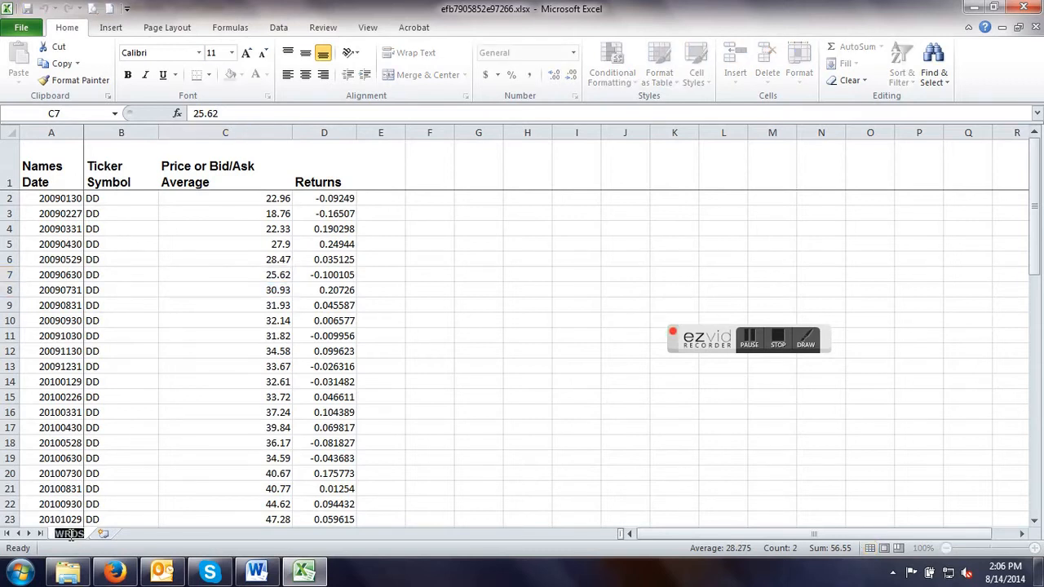
text(DD)
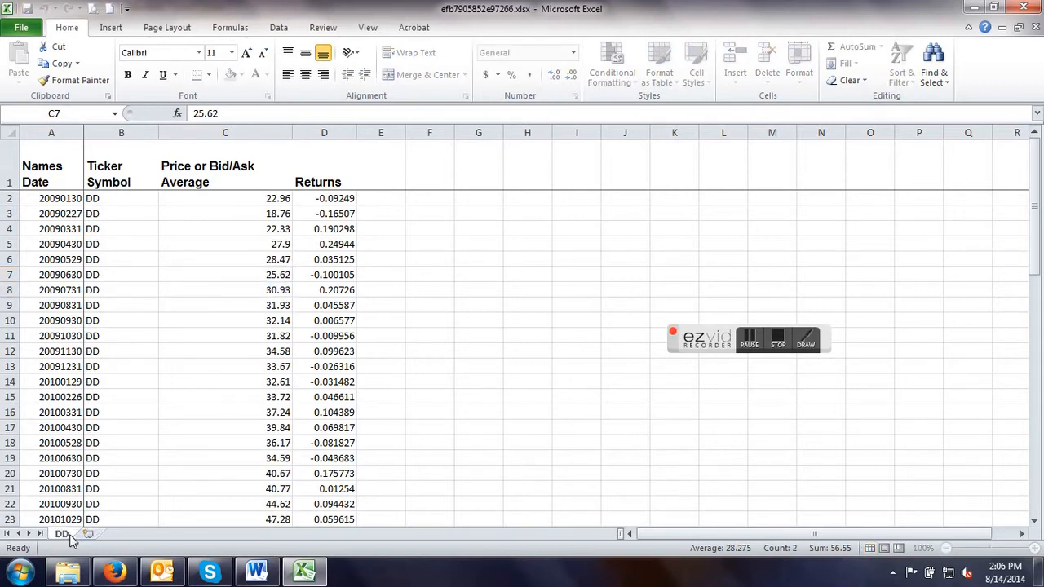
click(222, 361)
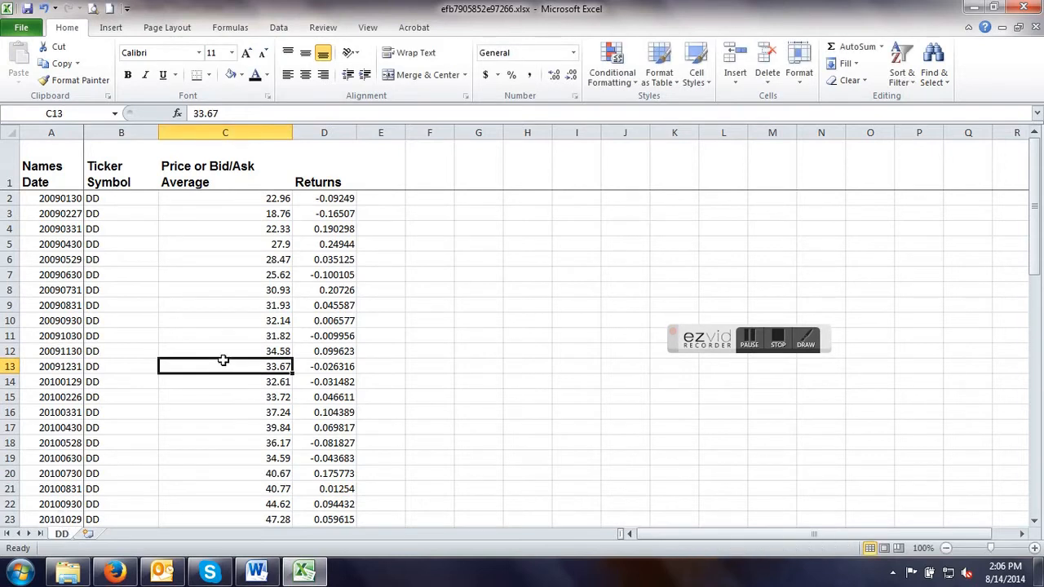
Save the workbook as ShrpOpt1 in Excel Workbook format in the 4315Excel\SharpOpt folder on the KINGSTON (E:) drive.
click(22, 31)
click(46, 74)
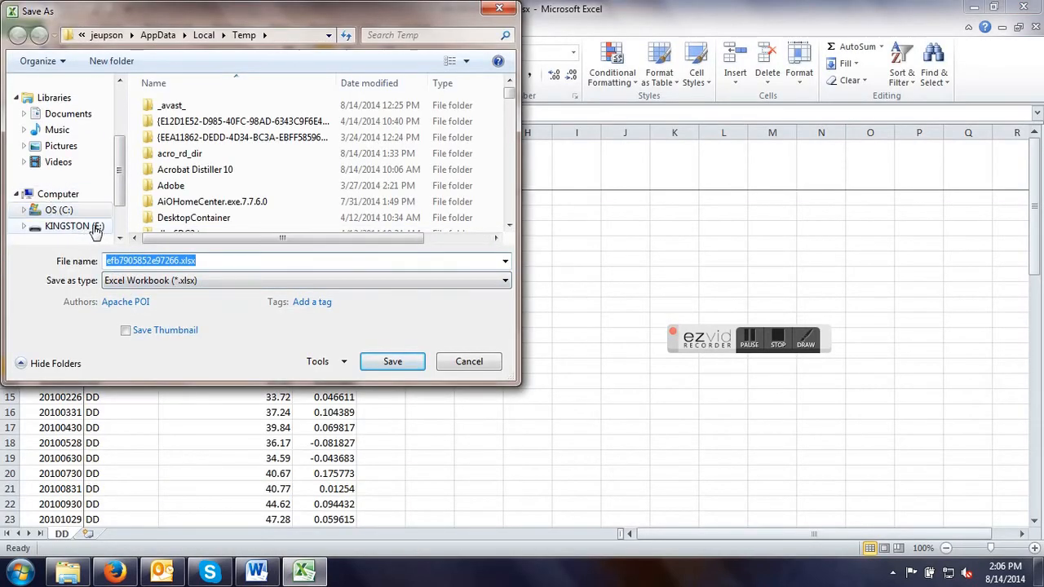
click(82, 226)
double_click(172, 155)
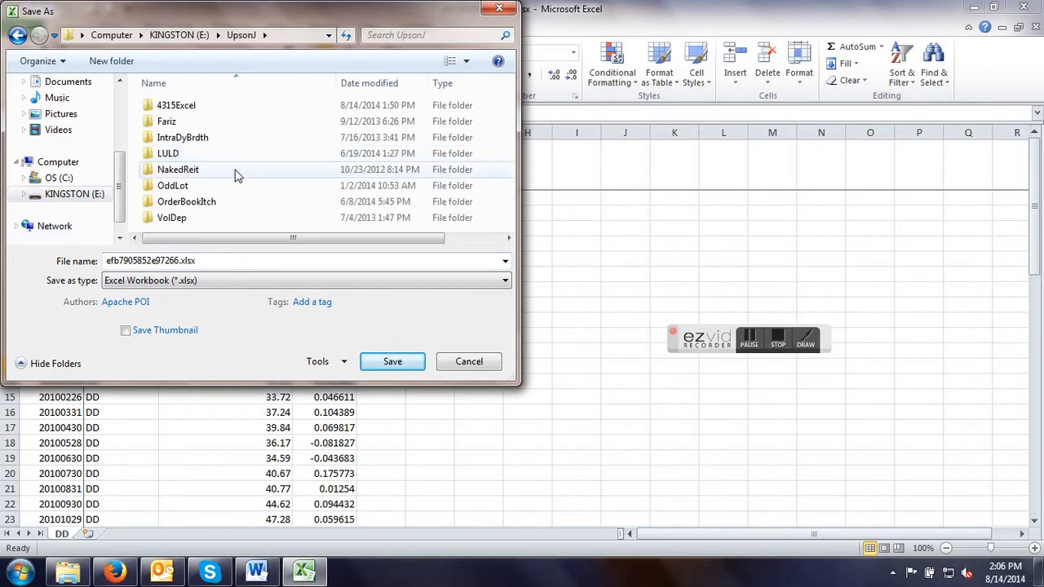
double_click(188, 107)
double_click(189, 108)
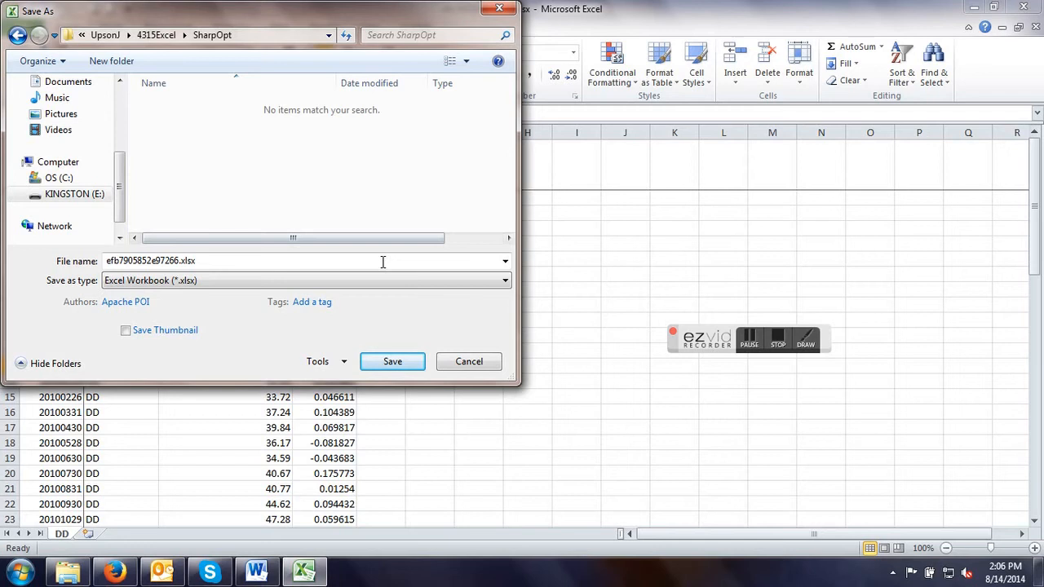
double_click(209, 256)
text(ShrpOpt1)
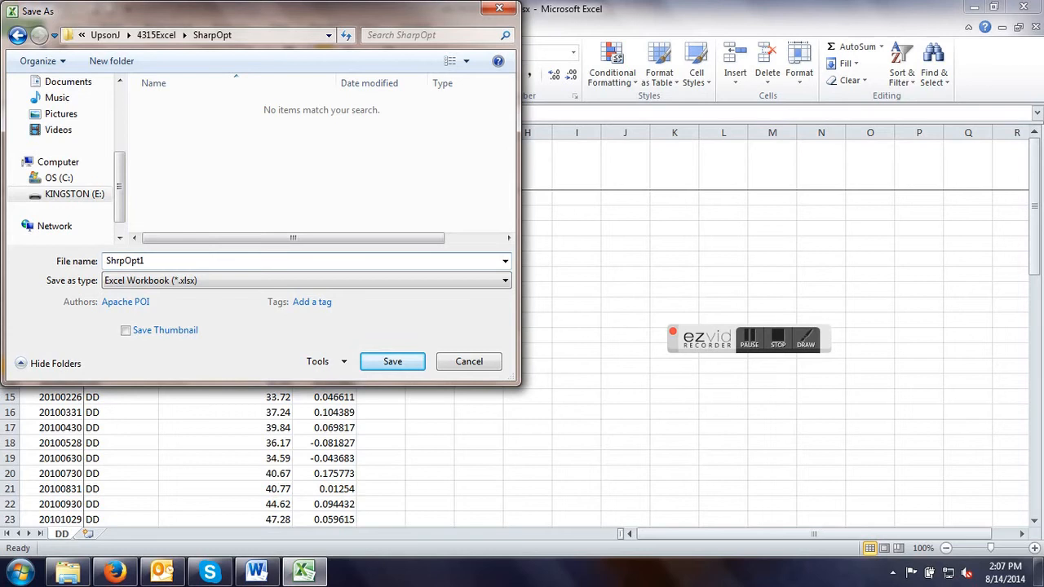
key(Return)
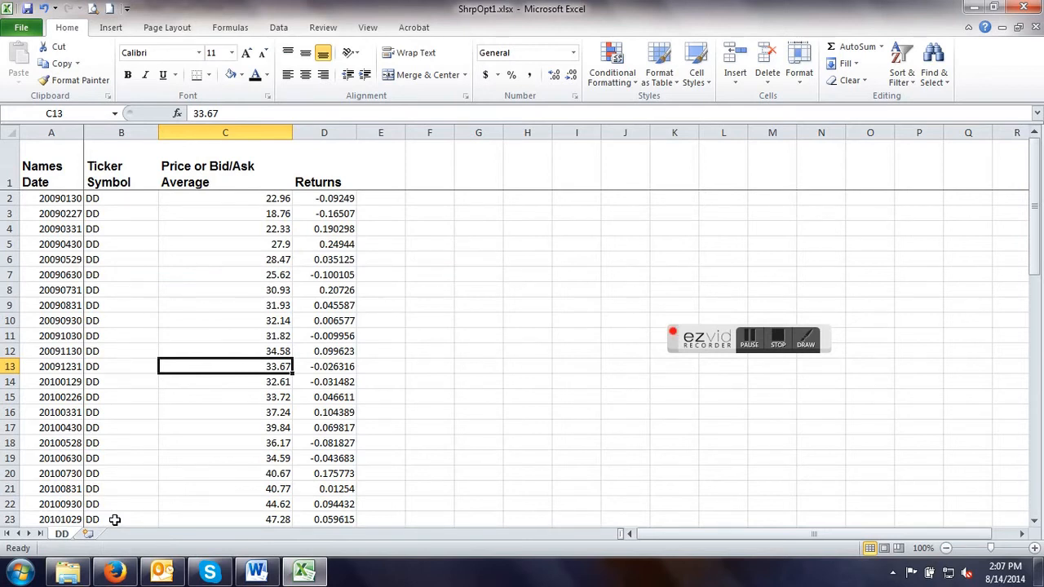
Switch to Firefox, close the DD results page and replace the company code in the CRSP Monthly Stock query with PG.
click(974, 9)
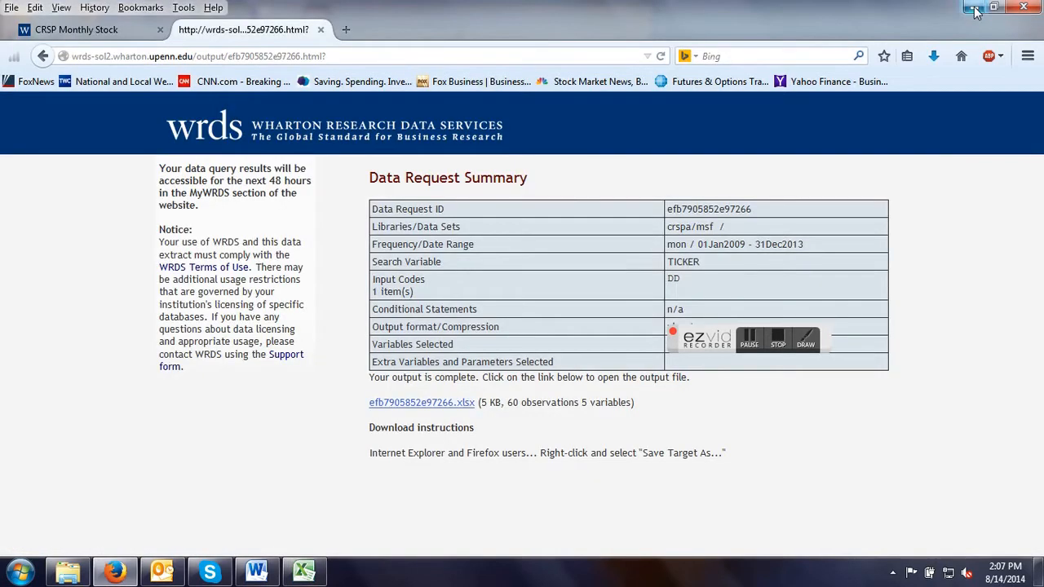
click(321, 31)
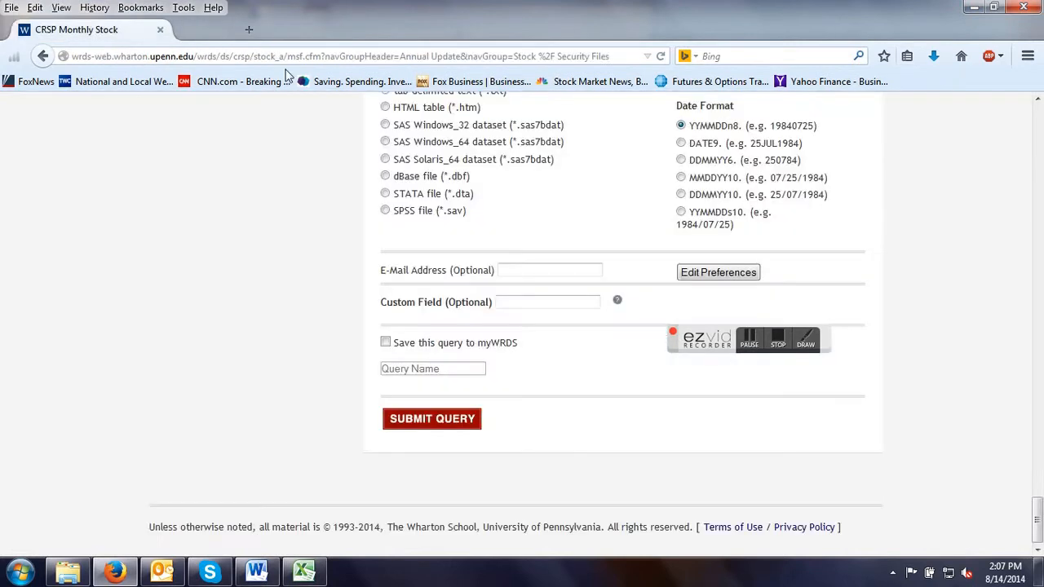
scroll(149, 264, up, 5)
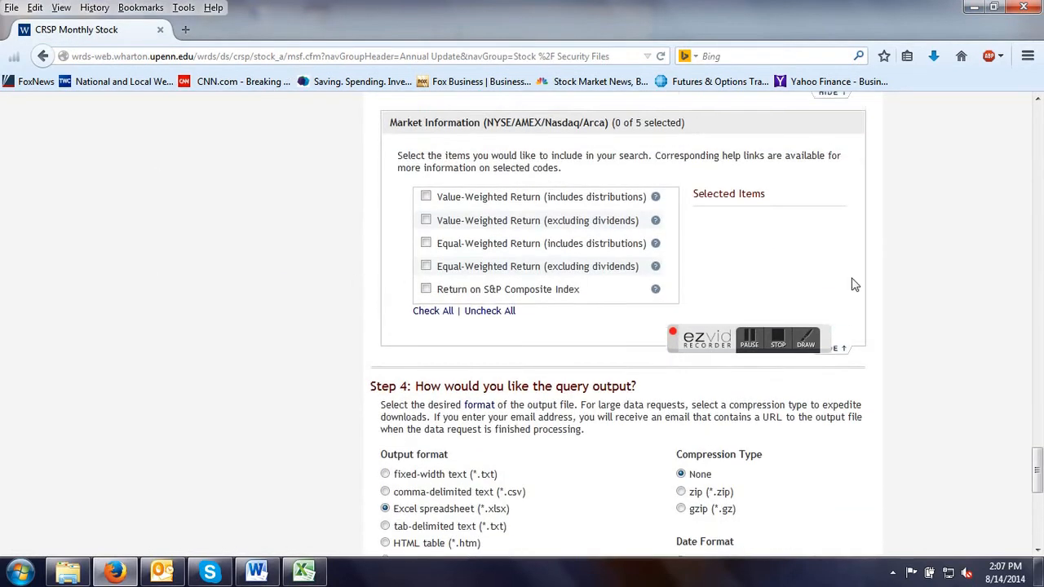
scroll(854, 284, up, 2)
drag(1037, 459, 1040, 149)
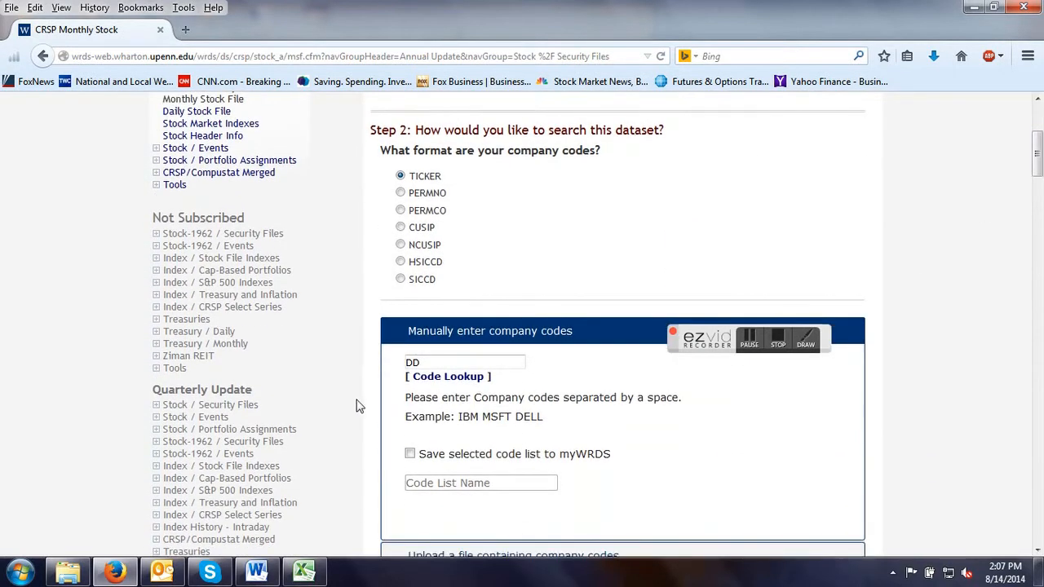
drag(447, 362, 403, 360)
key(BackSpace)
Submit the PG query and open its finished .xlsx output file in Microsoft Excel.
scroll(424, 249, down, 20)
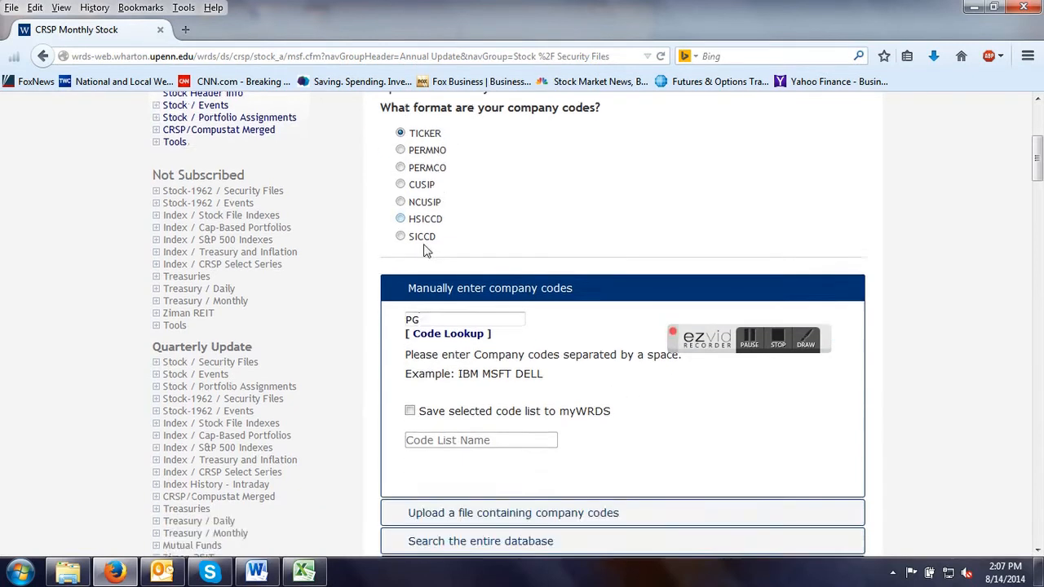
scroll(365, 365, down, 20)
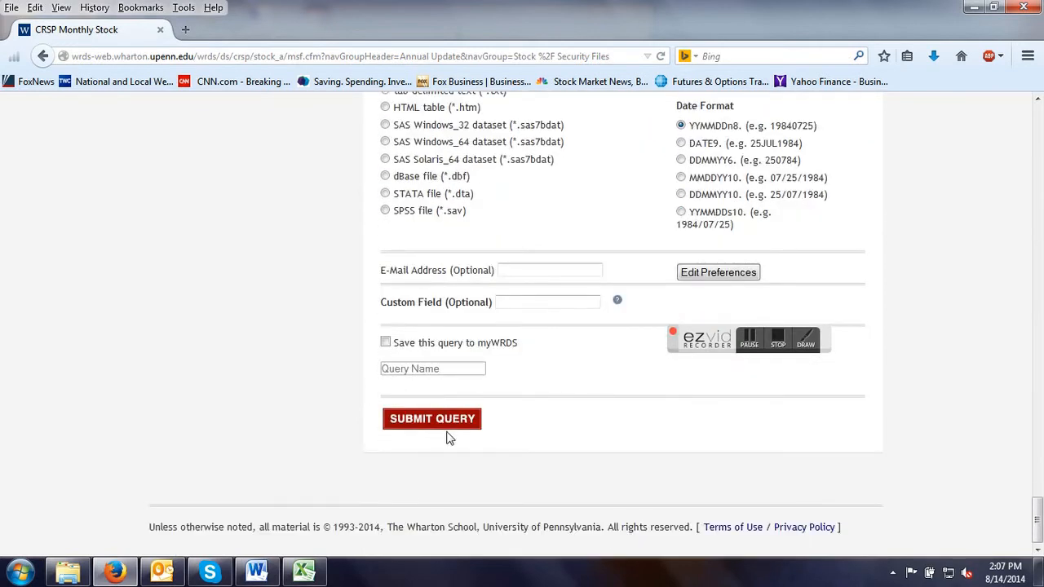
click(440, 419)
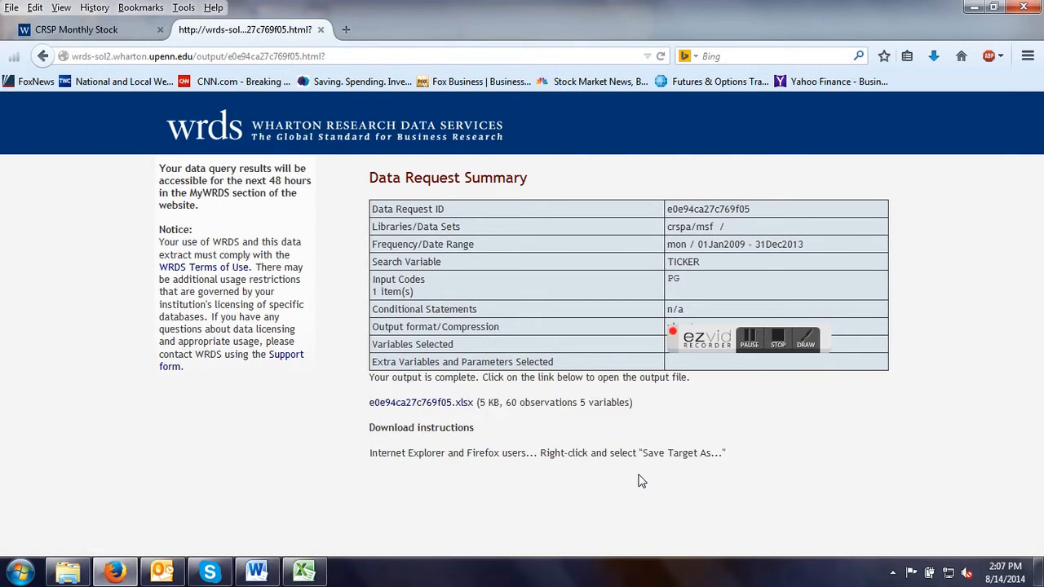
click(421, 404)
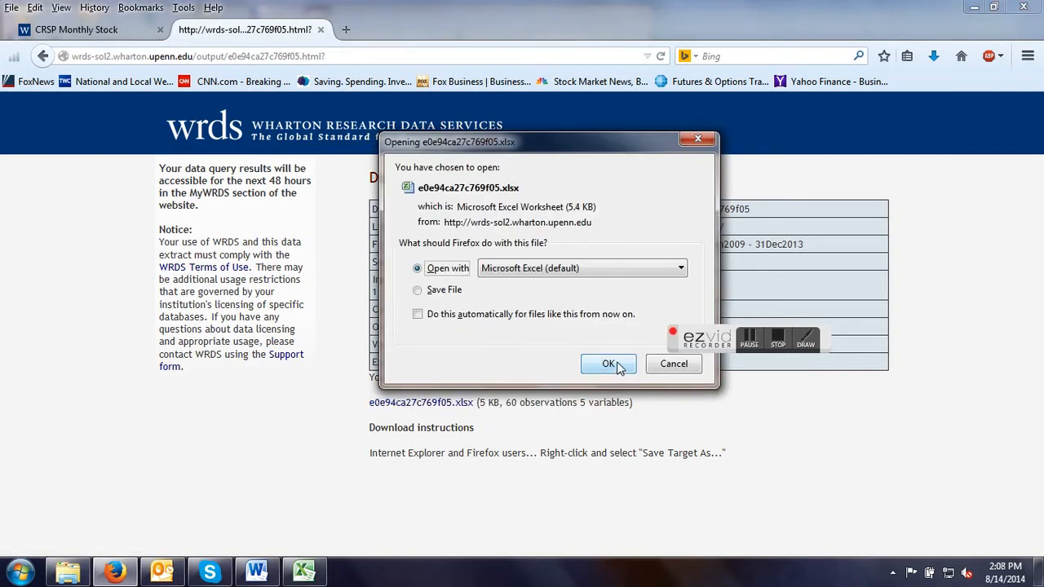
click(618, 367)
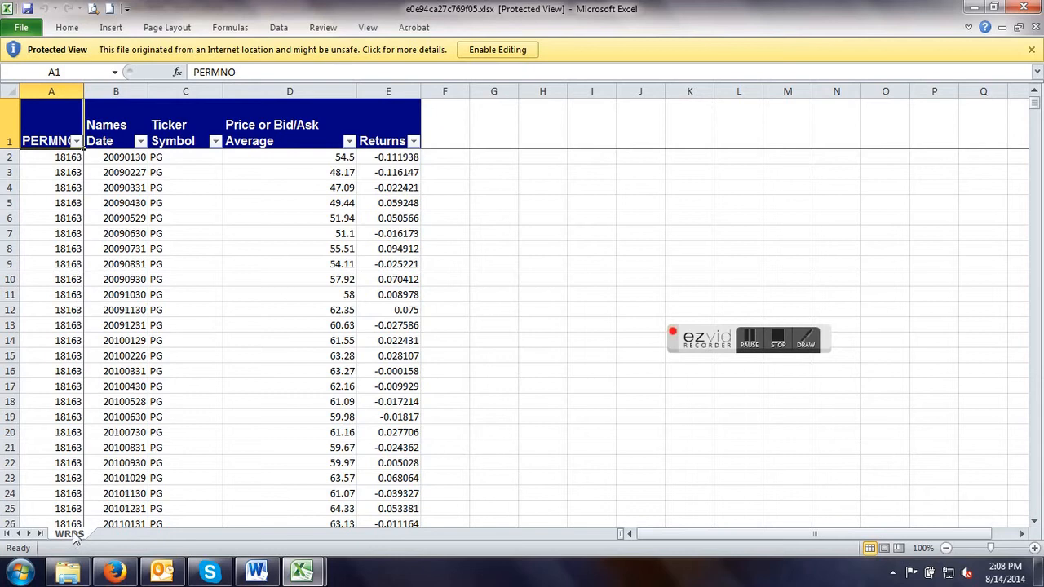
Enable editing of the new workbook and rename its WRDS worksheet as PG.
click(504, 51)
double_click(69, 534)
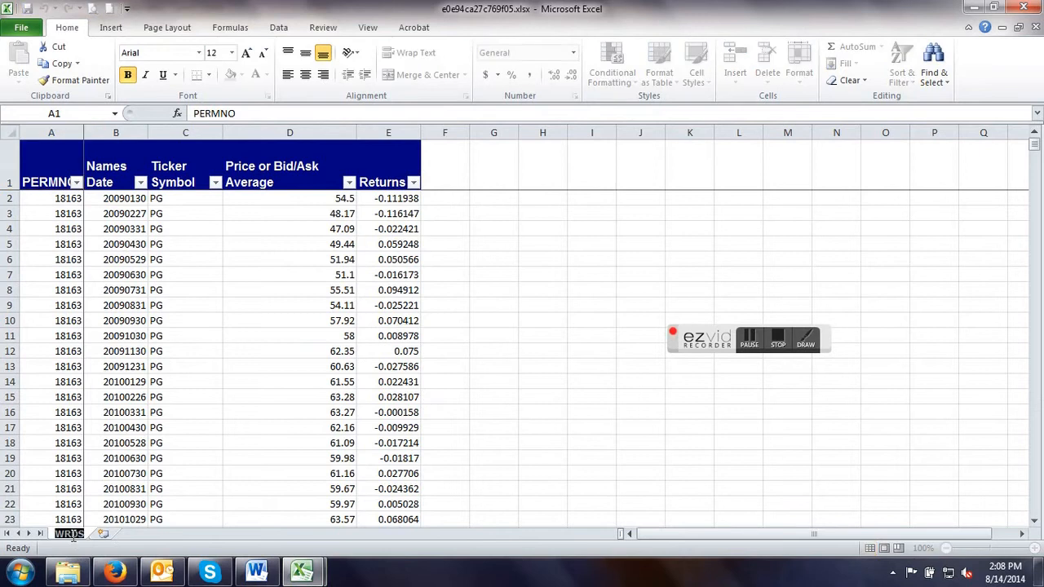
text(PG)
key(Return)
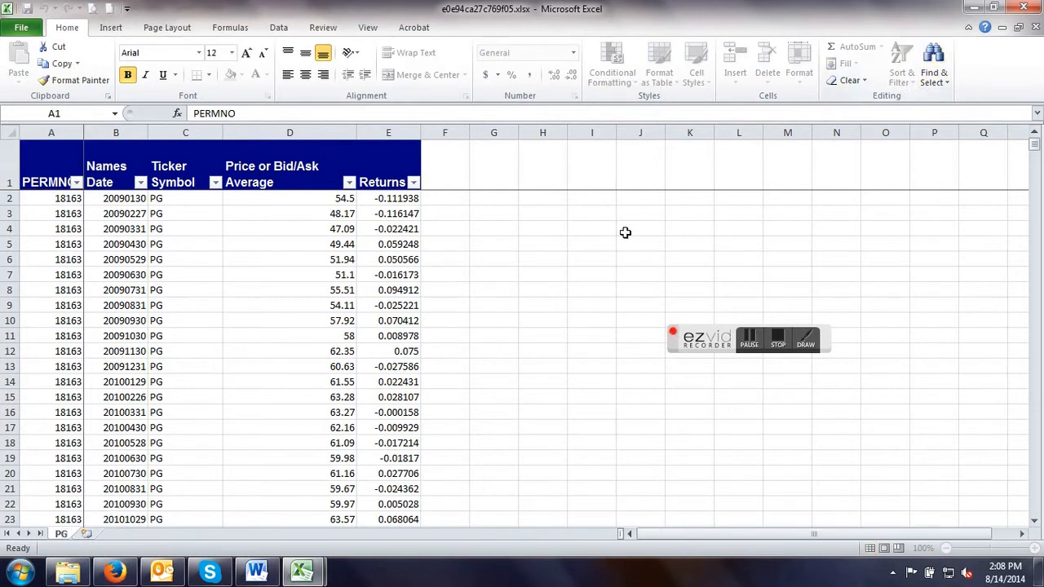
click(624, 233)
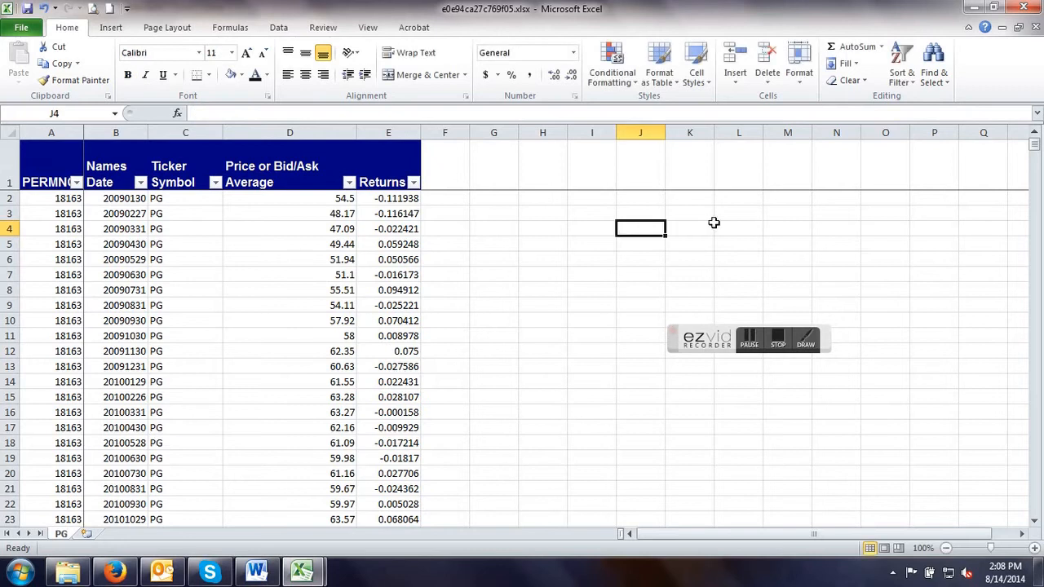
Remove the filter from the PG sheet's header row and format cells A1:E1 with black text on a white fill.
click(906, 80)
click(920, 153)
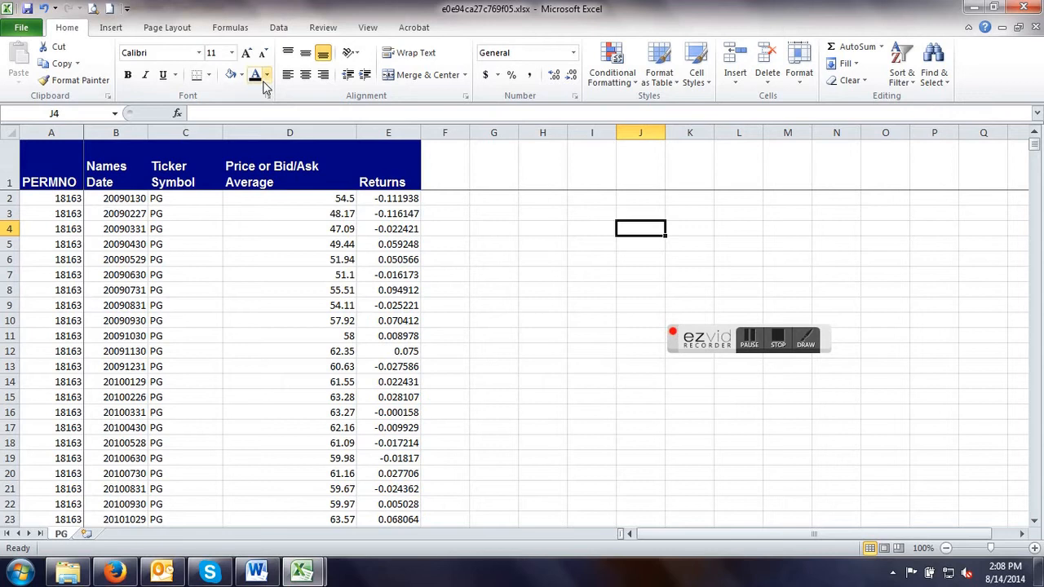
drag(54, 167, 361, 174)
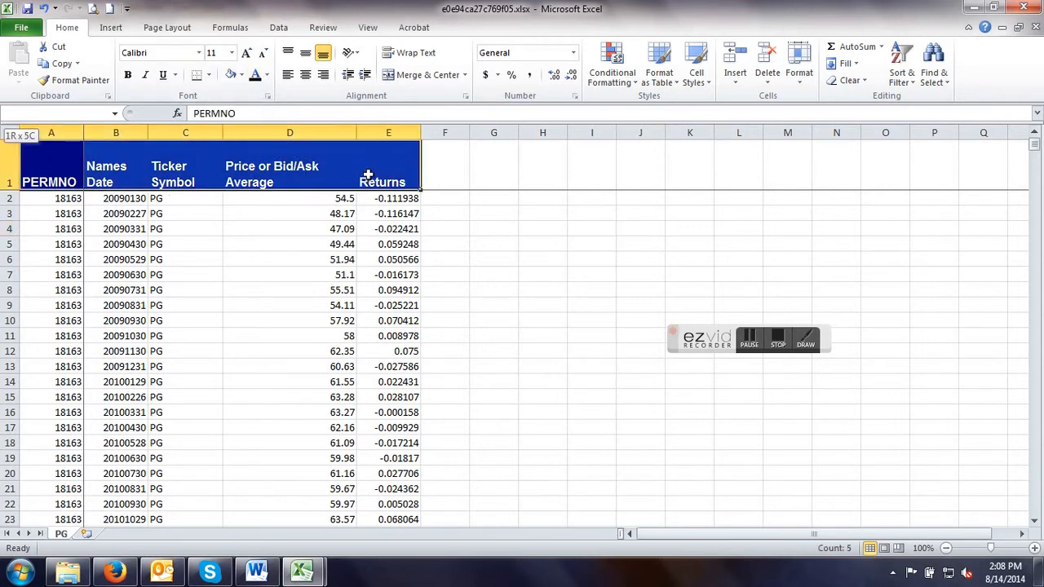
click(258, 79)
click(237, 77)
click(269, 277)
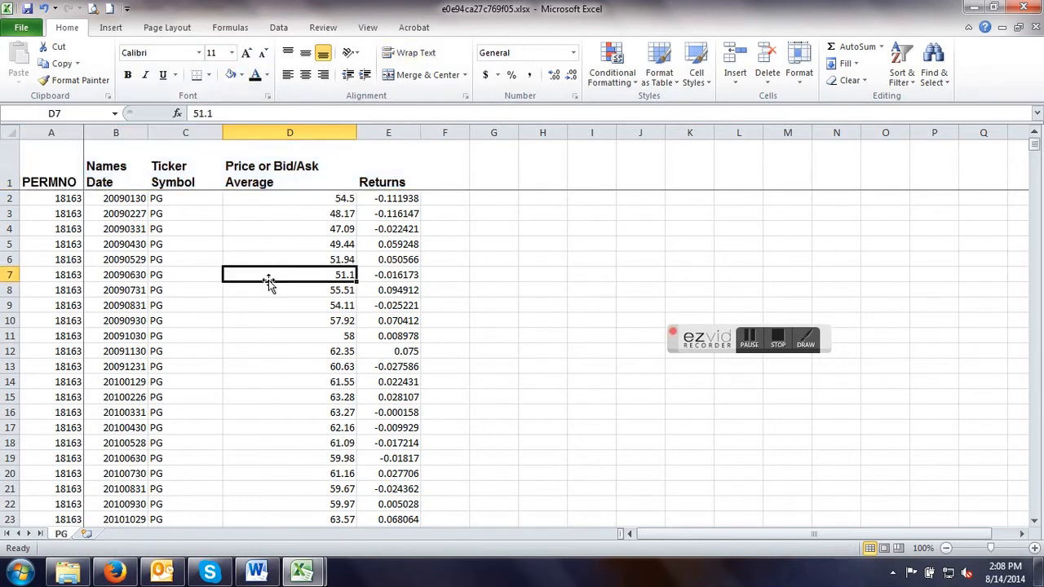
Delete the PERMNO column from the PG sheet.
click(70, 134)
right_click(70, 134)
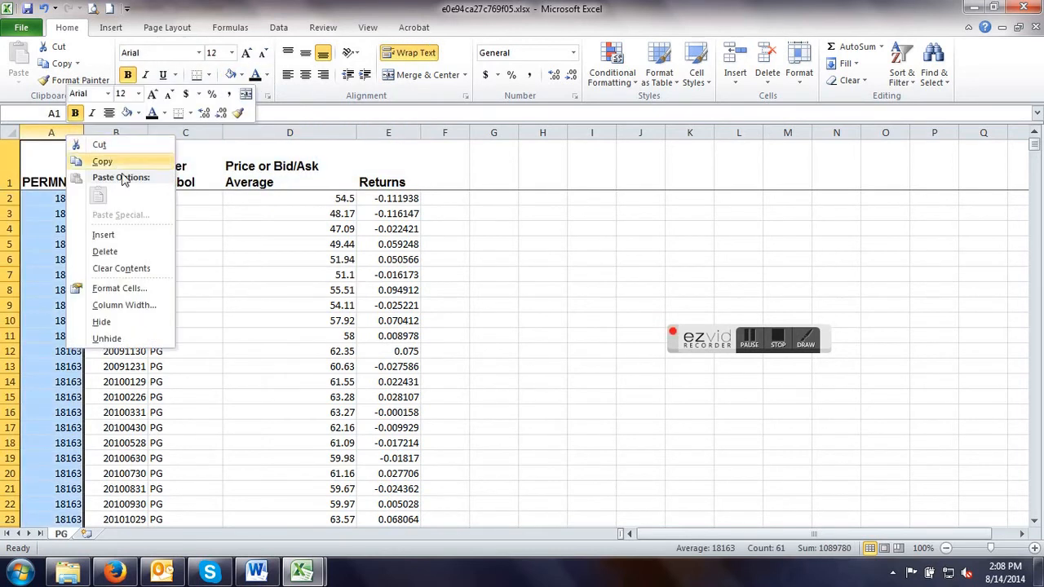
click(121, 253)
click(453, 305)
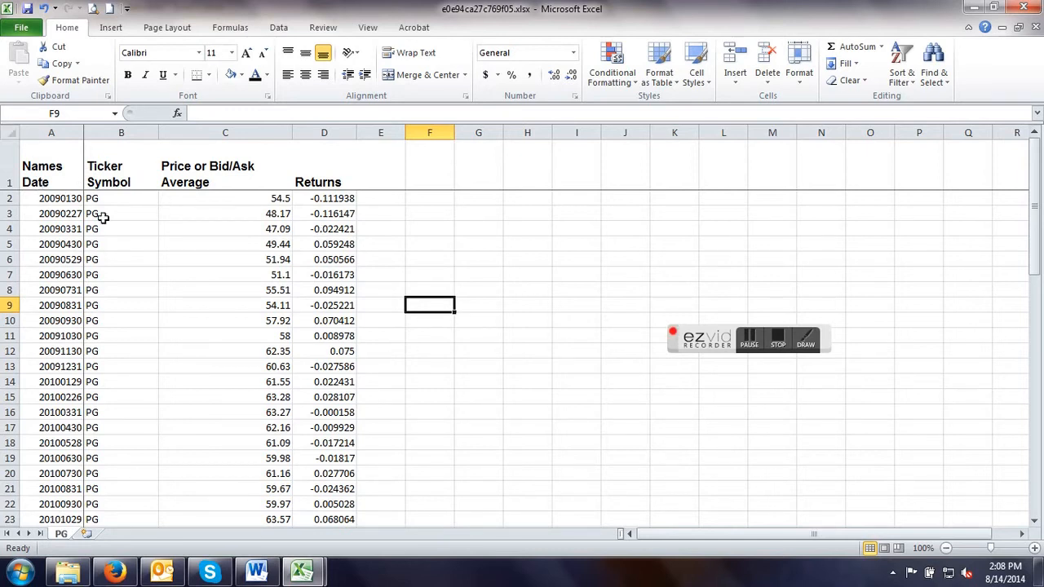
Copy the PG worksheet into the ShrpOpt1.xlsx workbook before the DD sheet, and display the DD sheet.
right_click(61, 536)
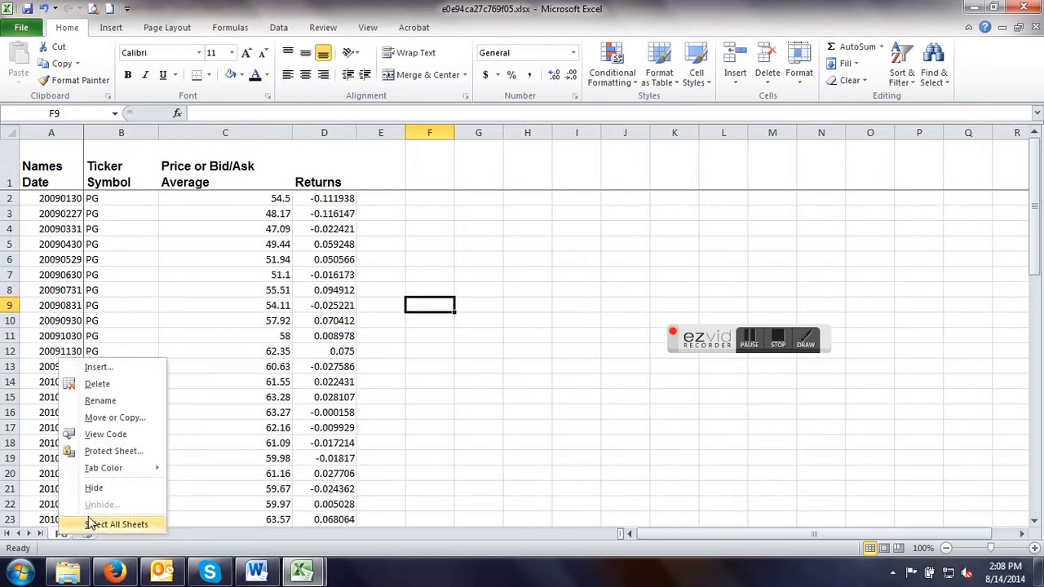
click(118, 419)
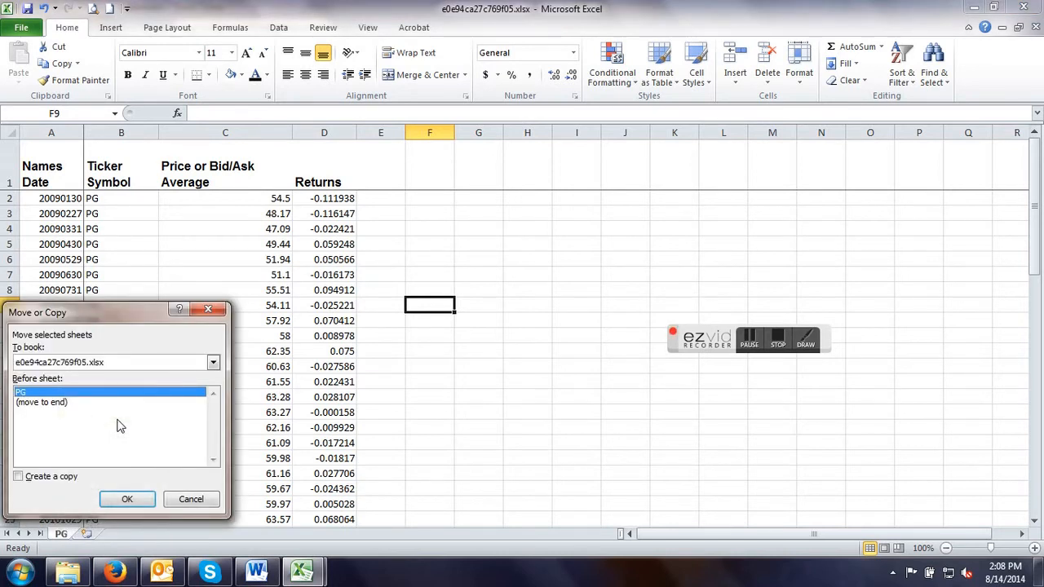
click(213, 363)
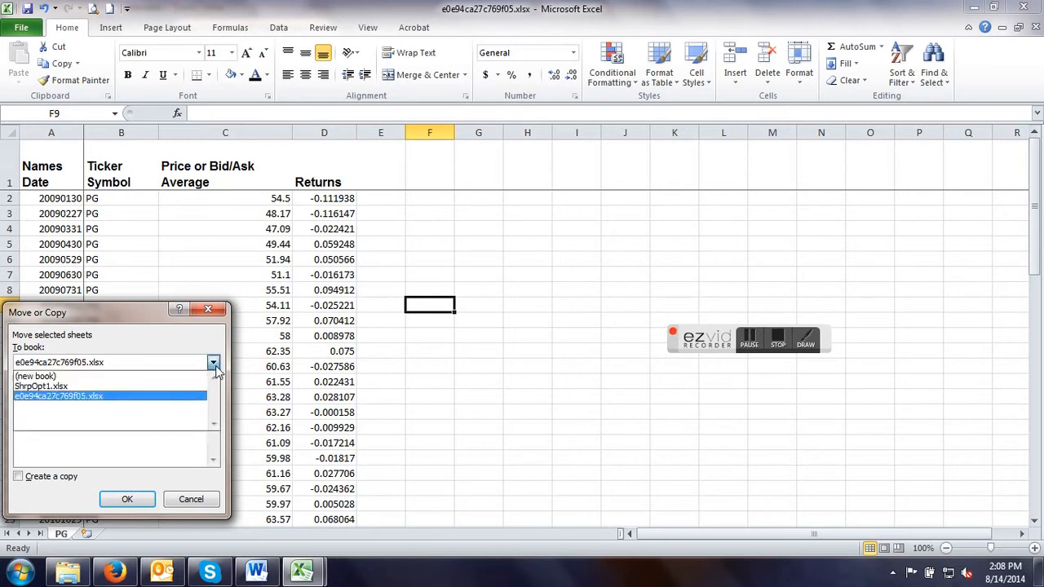
click(91, 387)
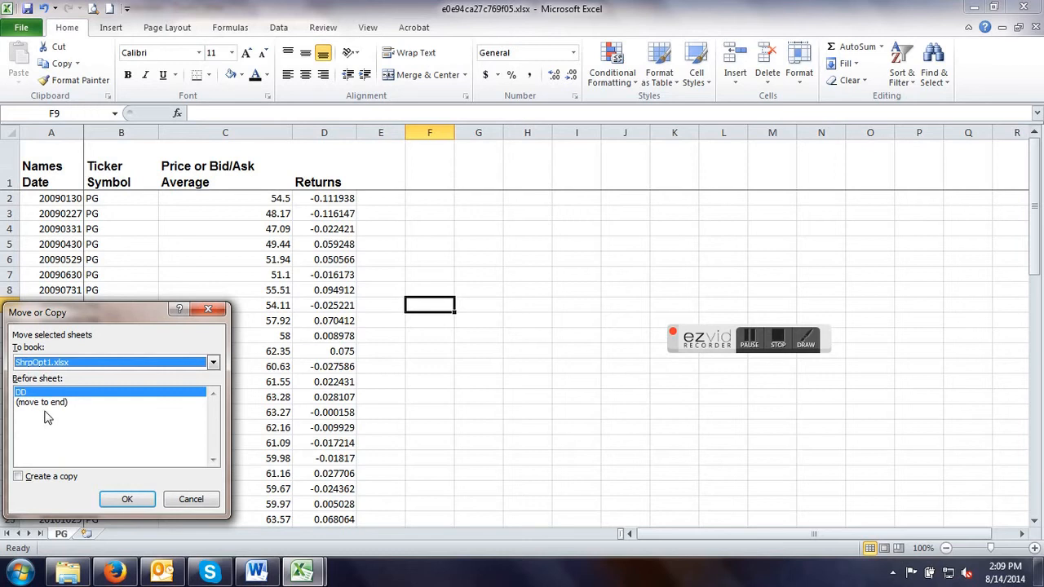
click(23, 479)
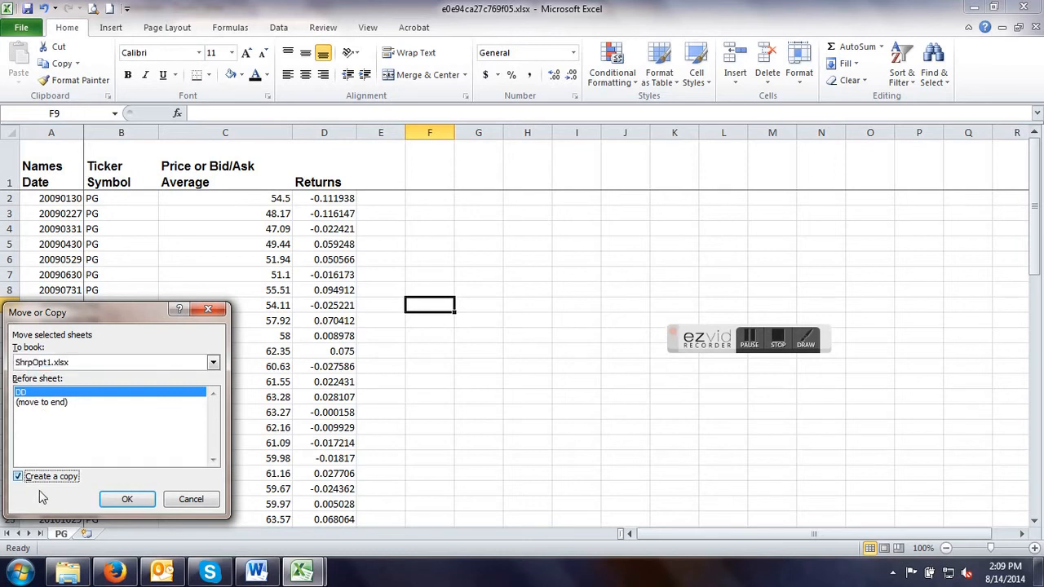
click(128, 500)
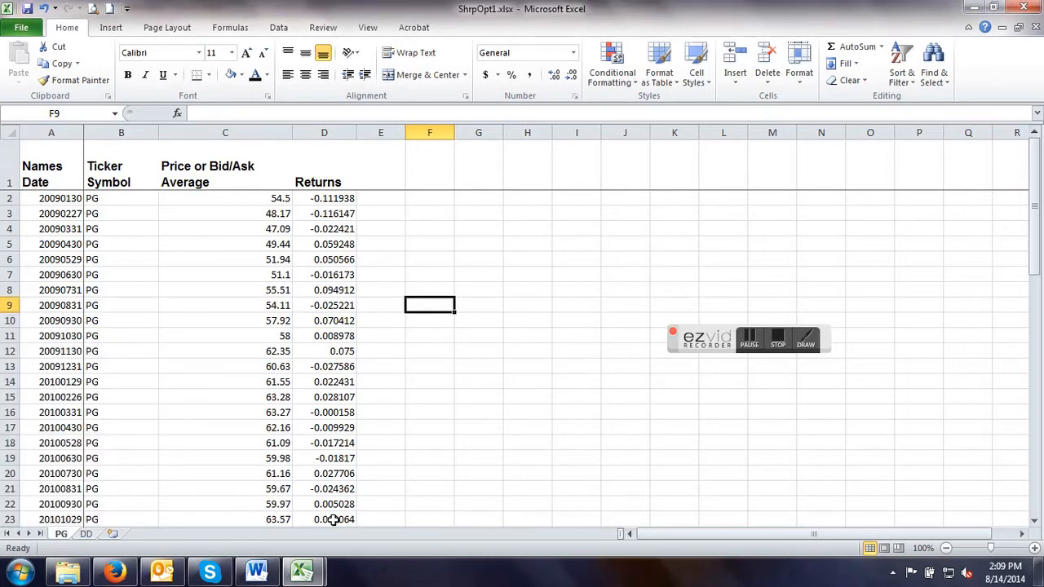
click(85, 535)
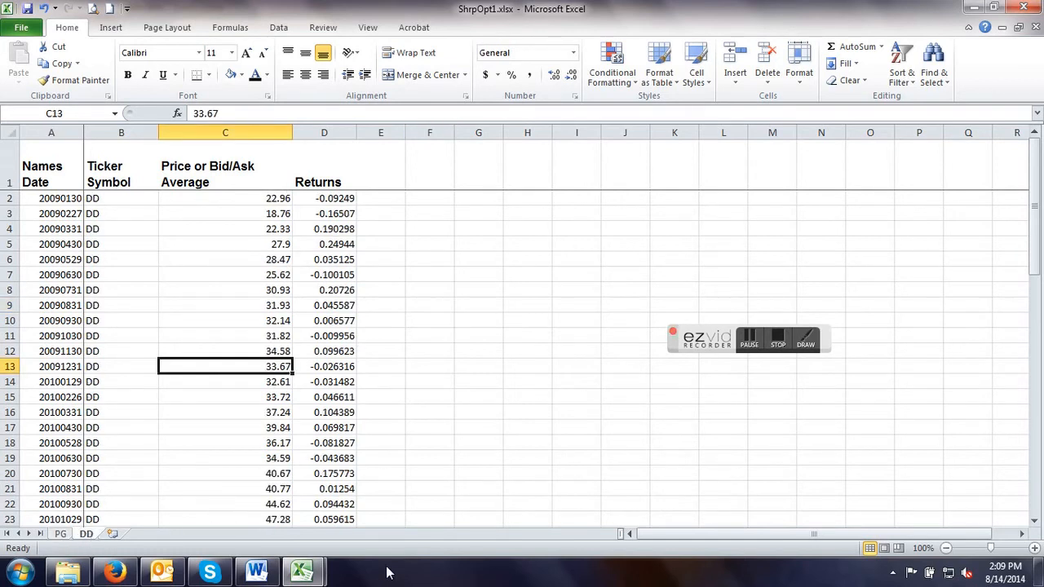
Return to the CRSP Monthly Stock query in Firefox, closing the PG results page, and add Return on S&P Composite Index to the query variables.
click(115, 575)
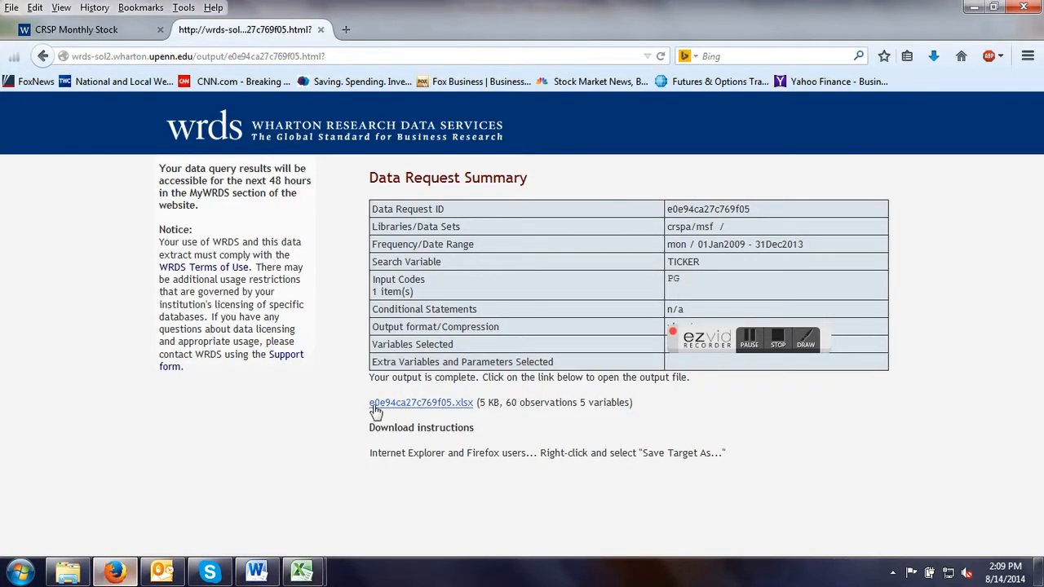
click(321, 31)
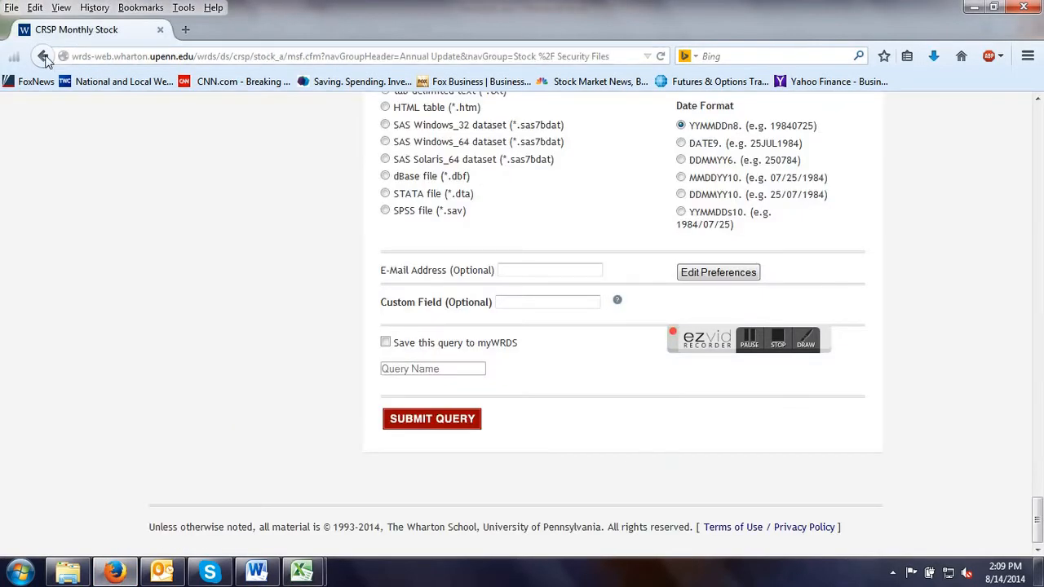
scroll(181, 366, up, 10)
scroll(181, 365, down, 5)
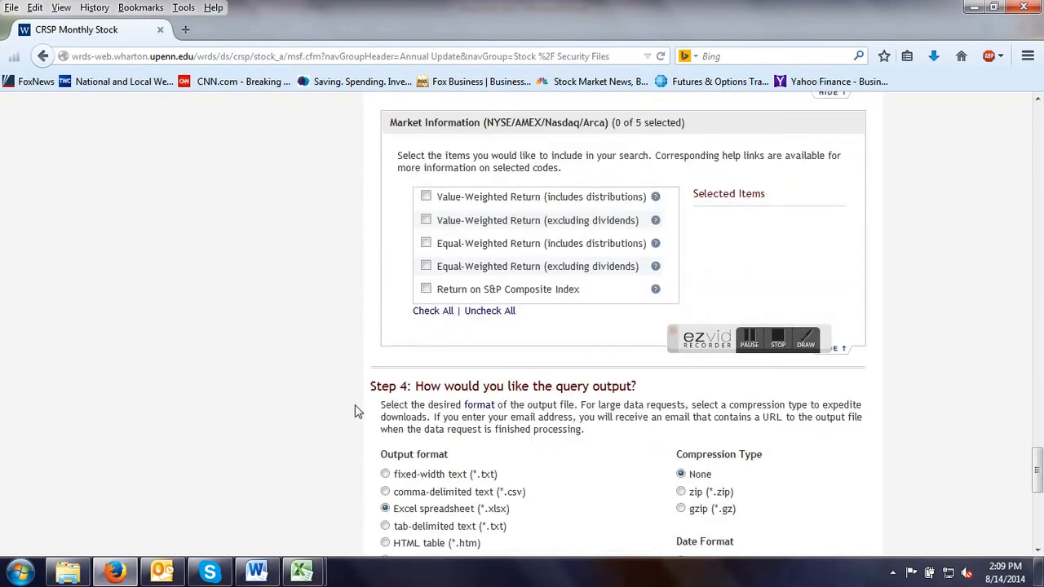
click(426, 288)
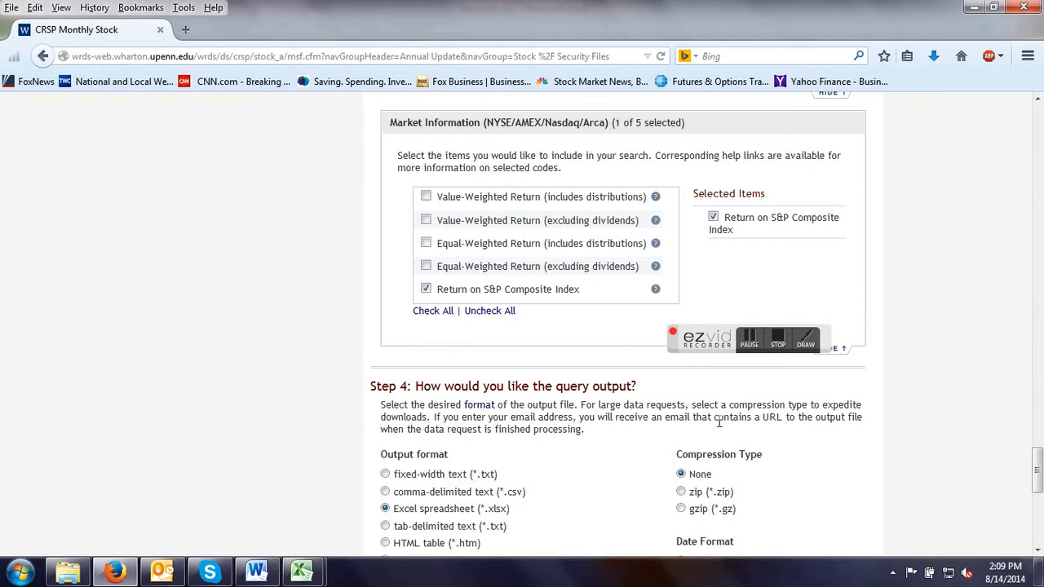
Replace the manually entered company code PG with IBM.
drag(1037, 477, 1008, 178)
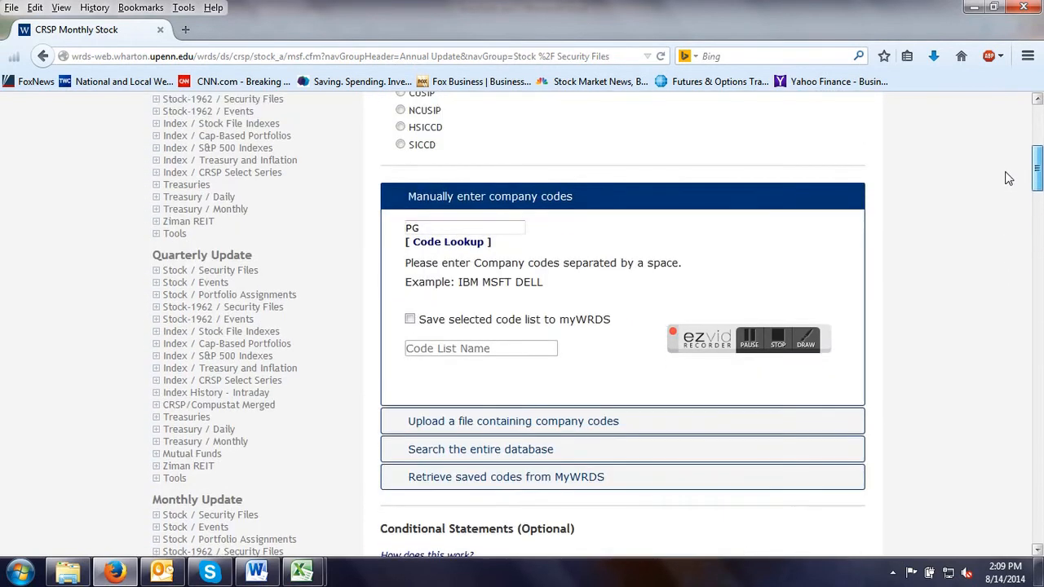
click(412, 229)
drag(424, 228, 394, 230)
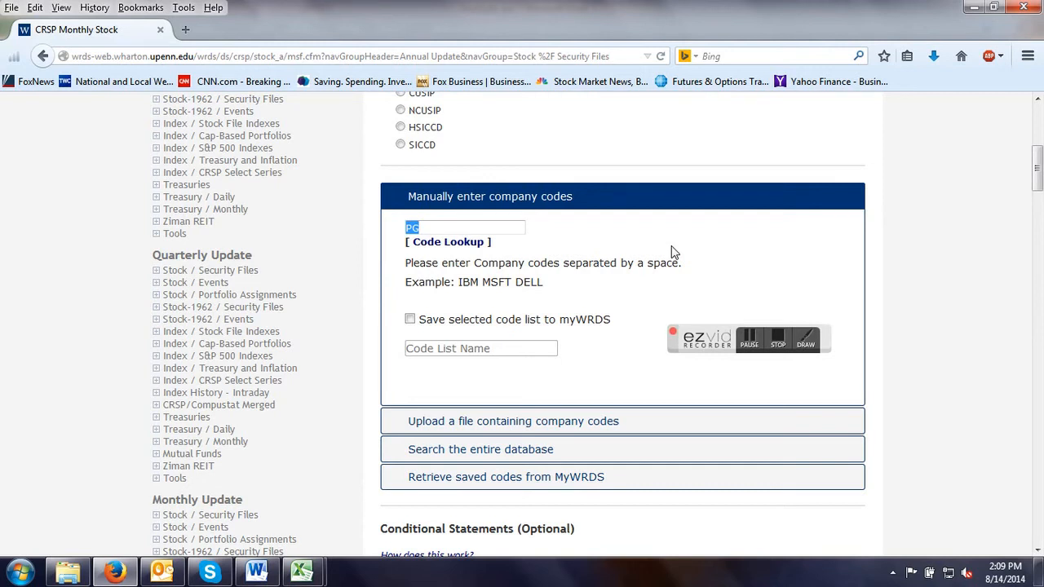
text(IBM)
Submit the IBM query and open its finished .xlsx output file in Microsoft Excel with editing enabled.
scroll(481, 294, down, 15)
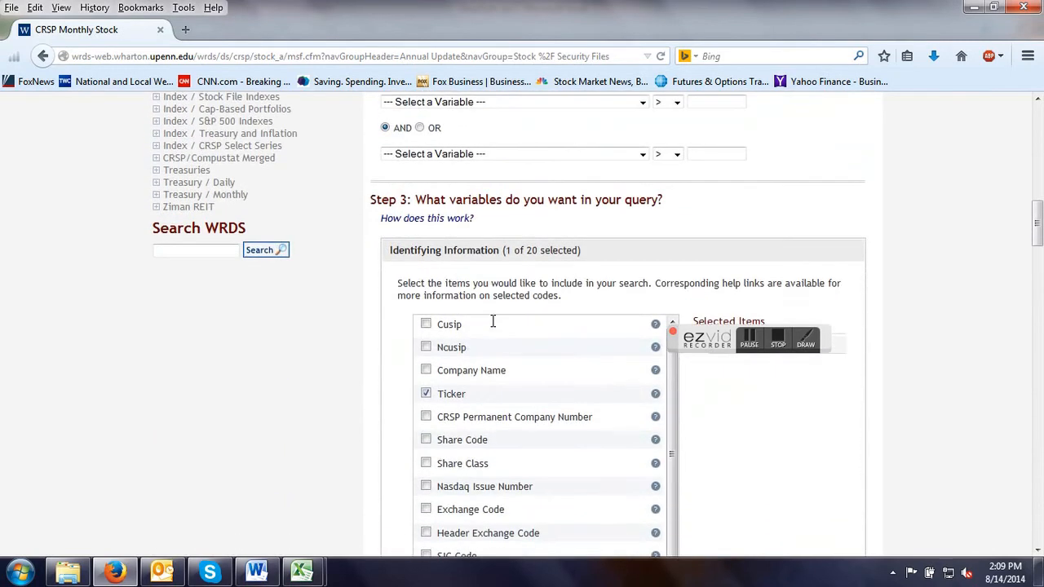
scroll(498, 342, down, 16)
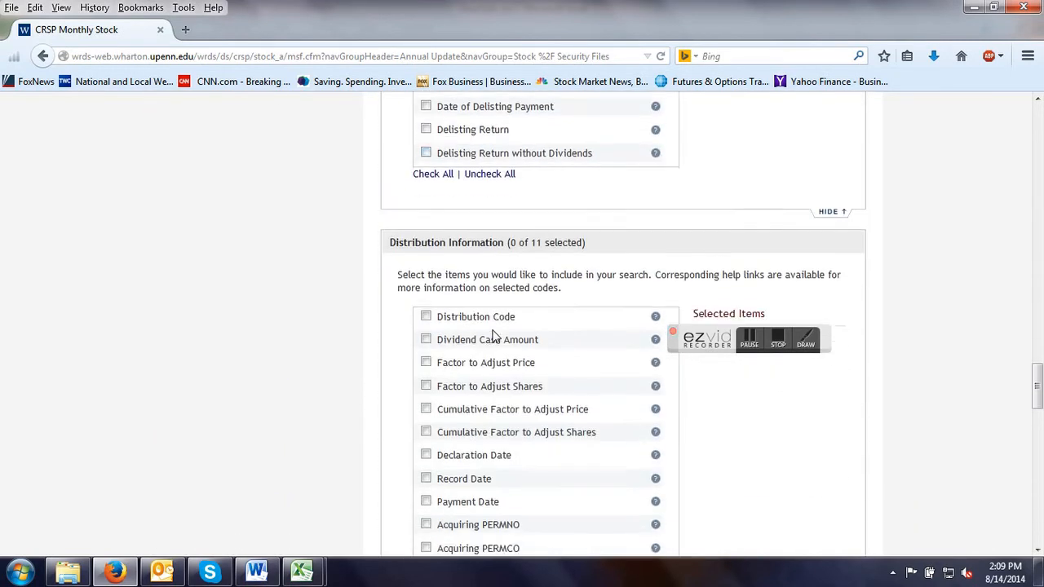
scroll(495, 337, down, 10)
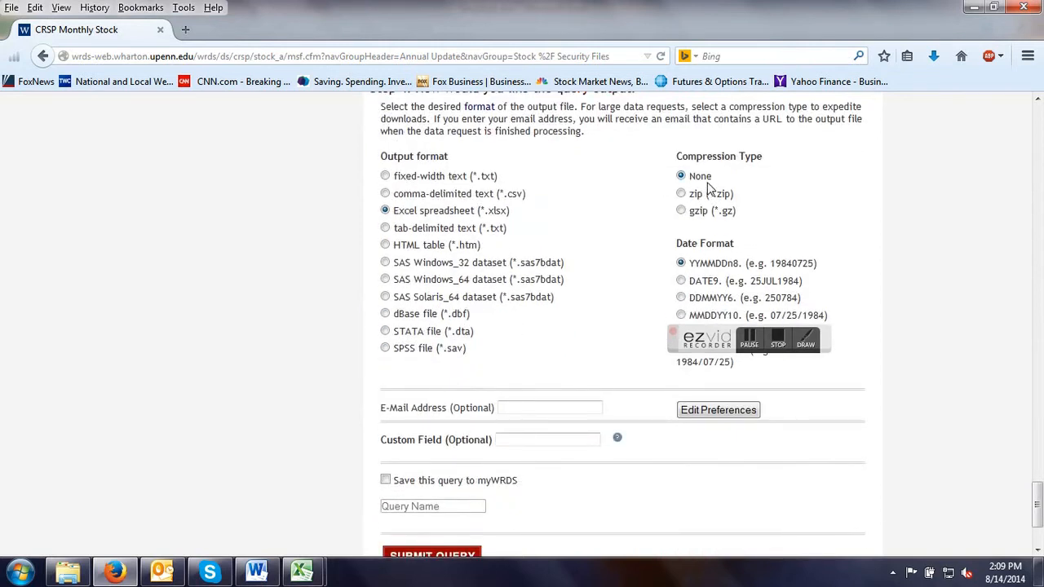
scroll(572, 269, up, 4)
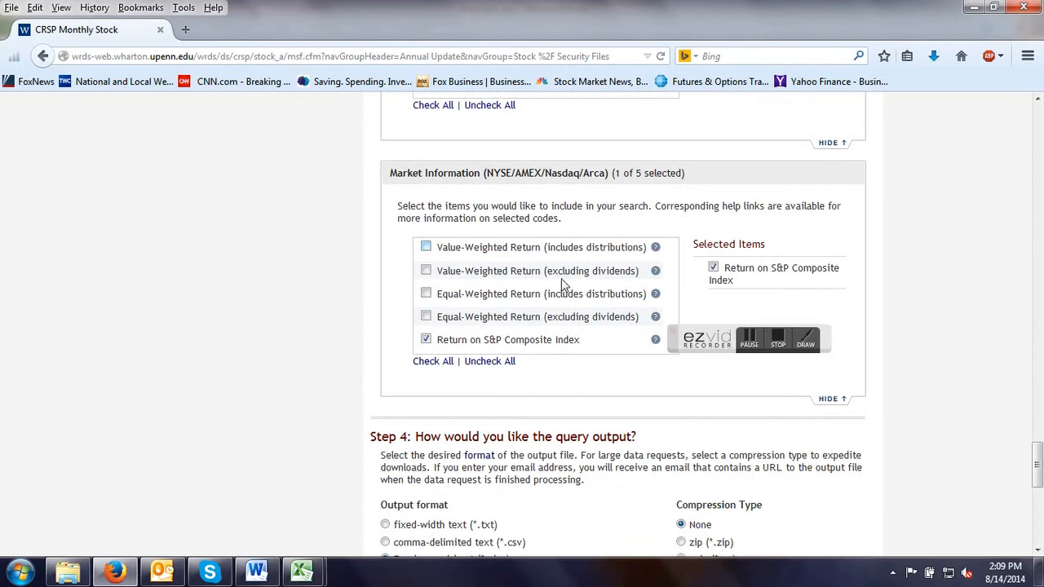
scroll(592, 372, down, 6)
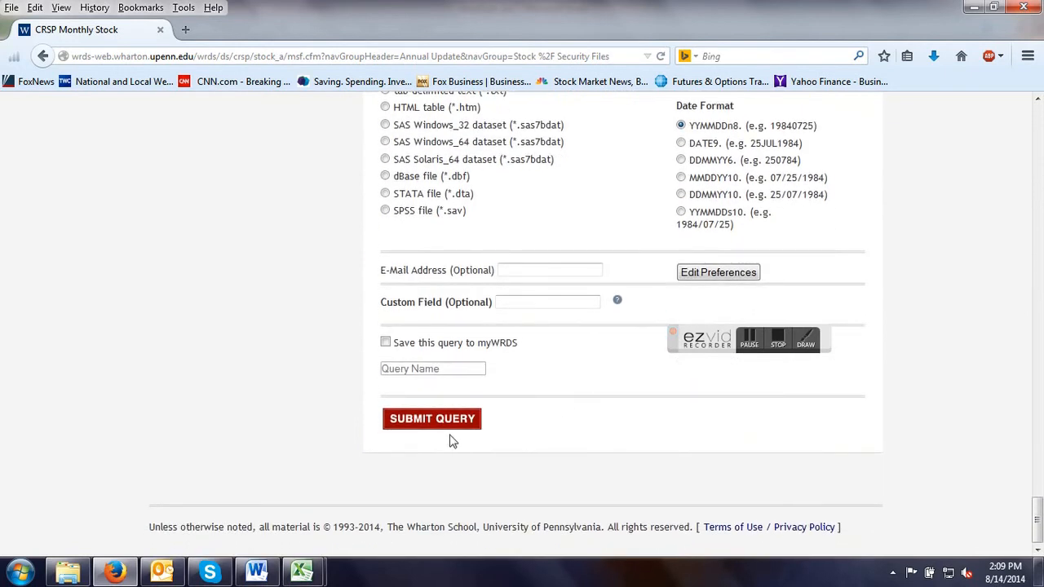
click(420, 422)
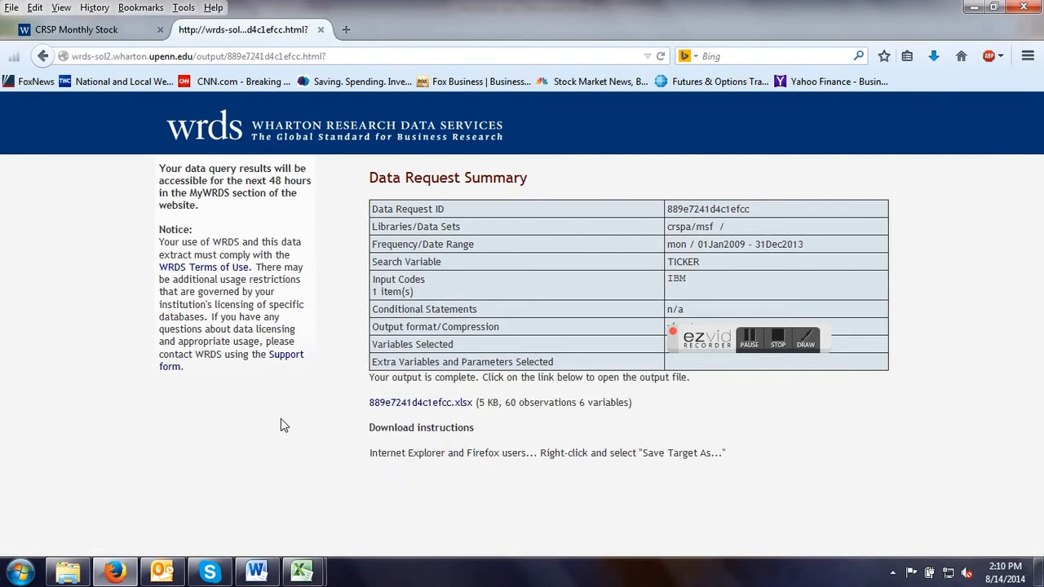
click(423, 403)
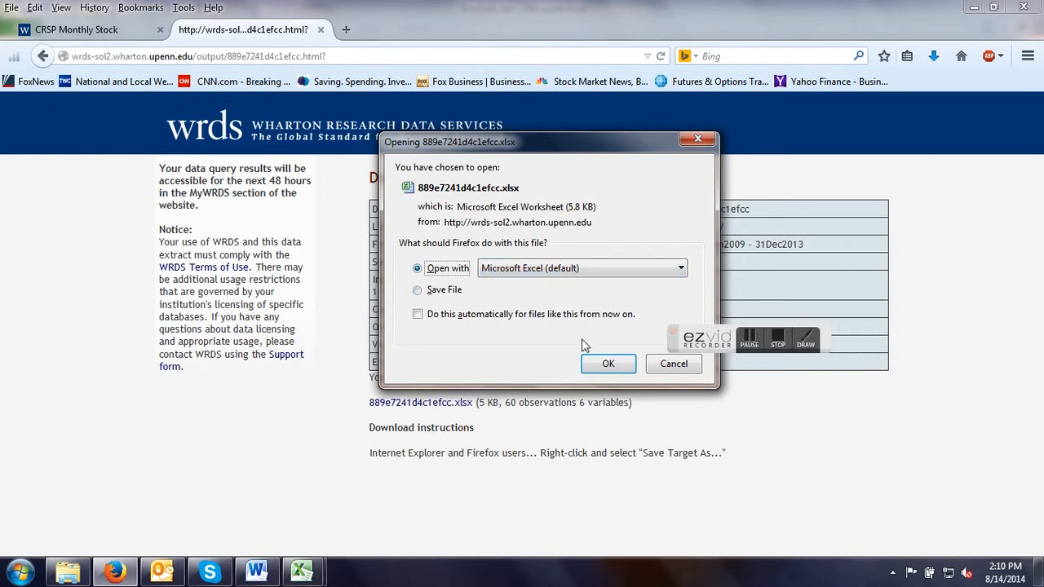
click(608, 365)
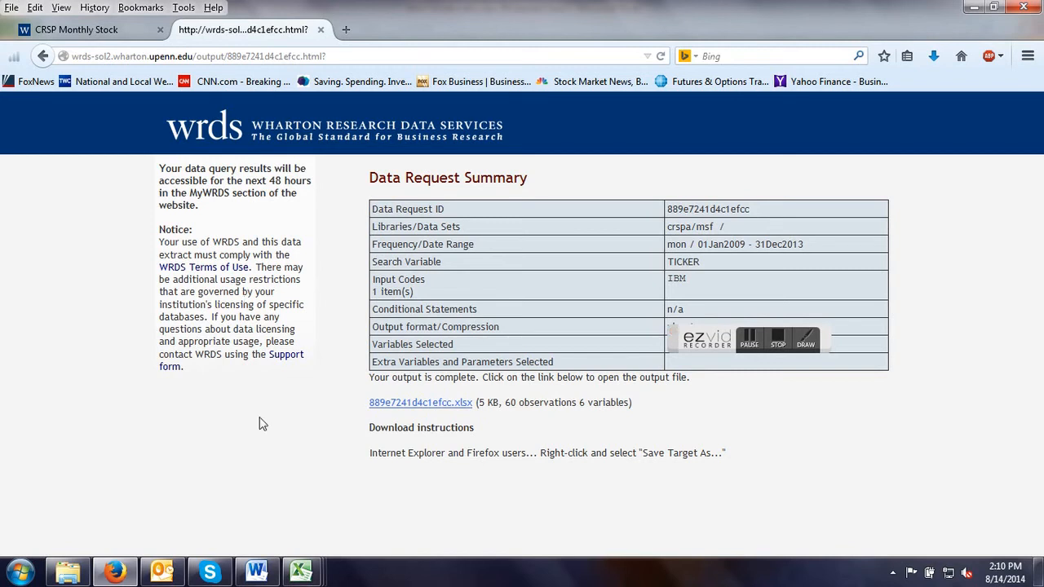
mouse_move(301, 573)
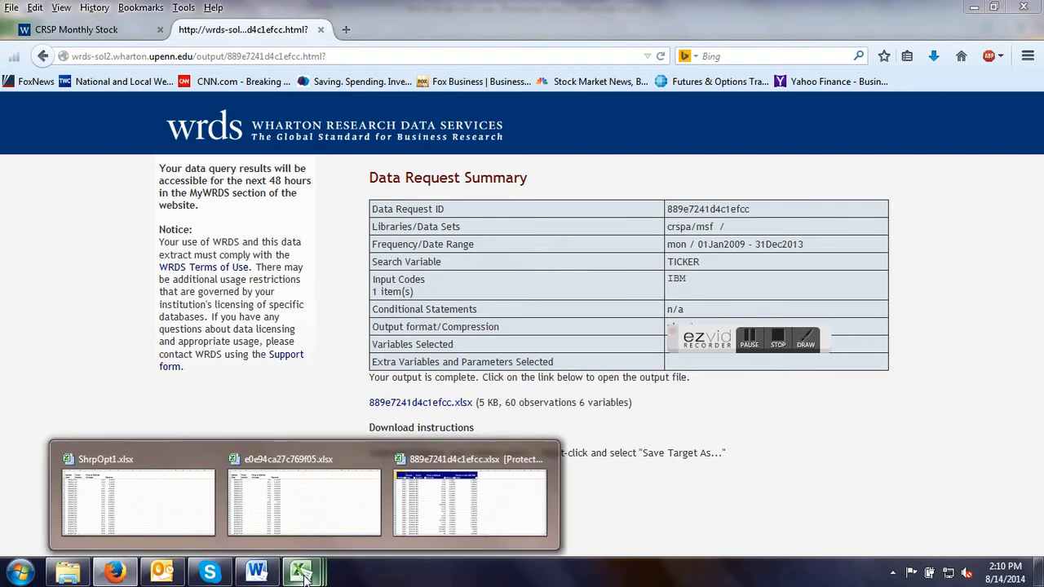
click(489, 498)
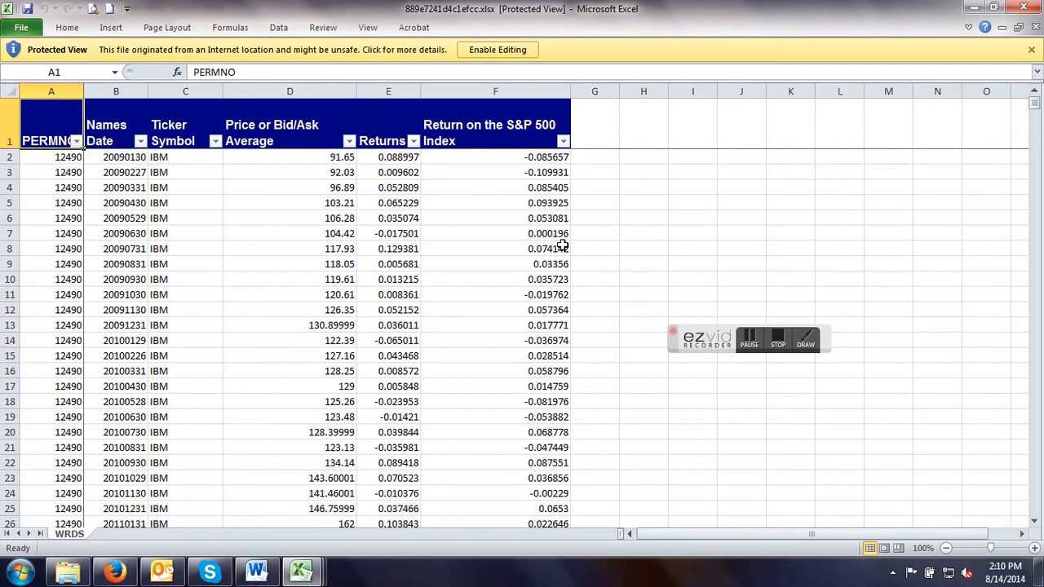
click(498, 50)
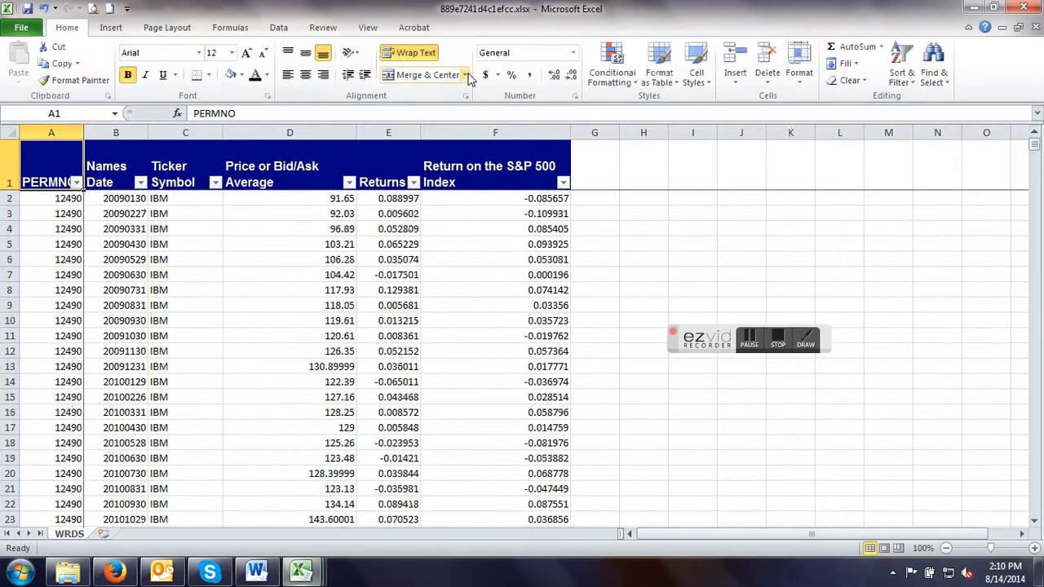
Remove the filter from the IBM data's header row and format cells A1:F1 with black text on a white fill.
click(908, 81)
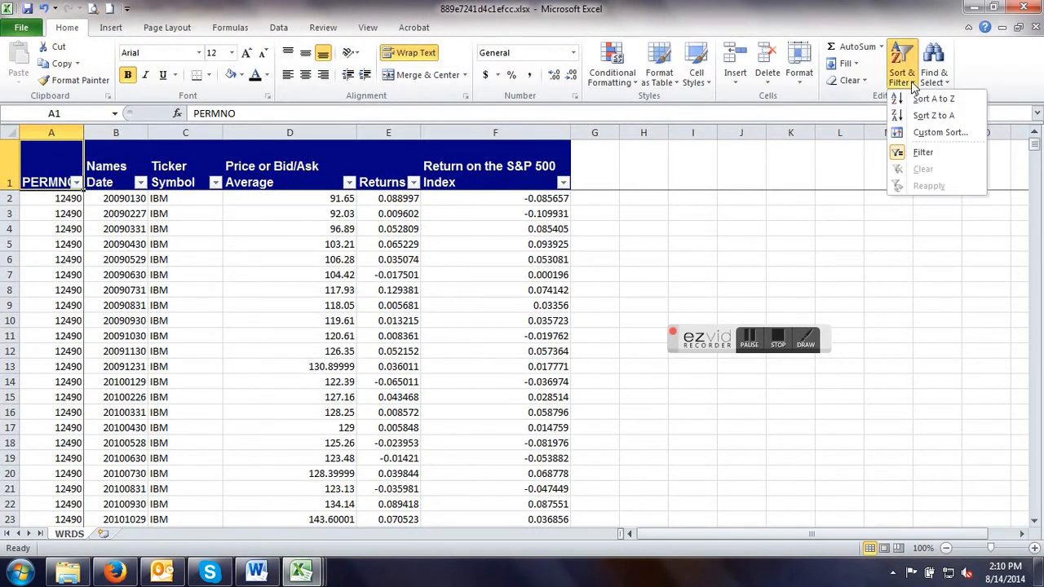
click(923, 152)
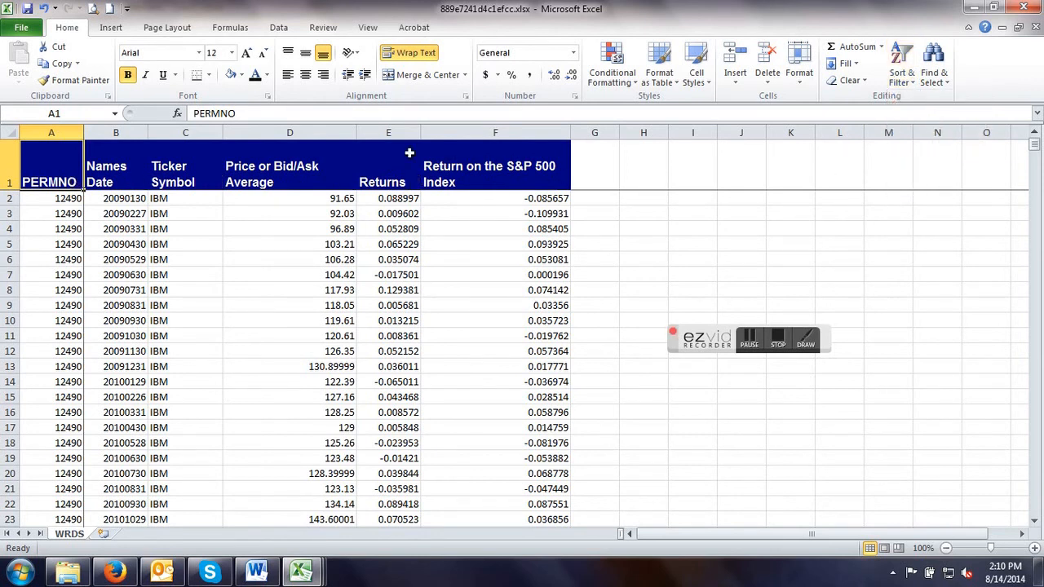
drag(82, 166, 534, 181)
click(255, 76)
click(230, 76)
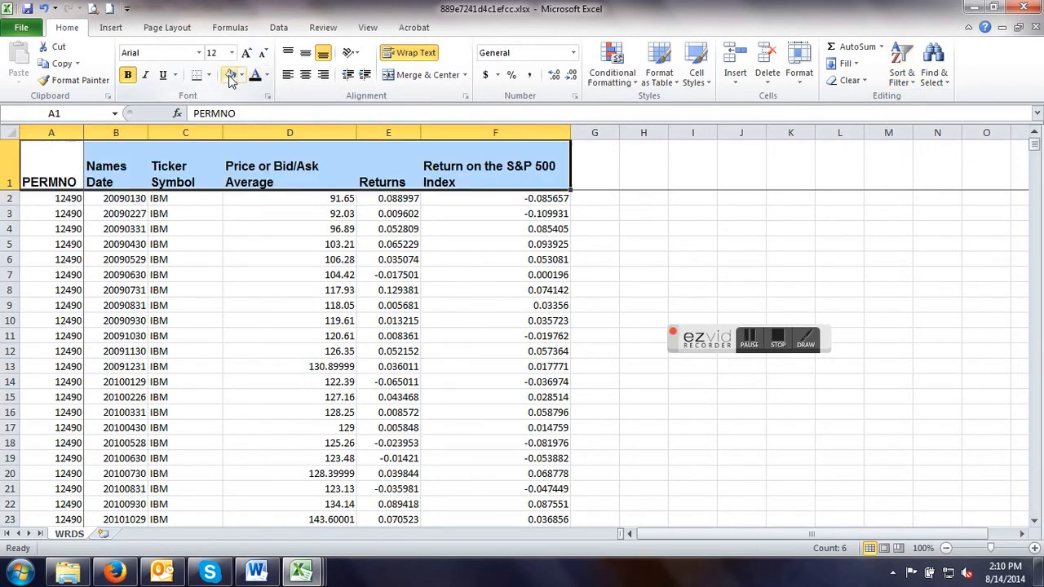
Delete the PERMNO column from the IBM data and rename the WRDS worksheet as IBM.
right_click(52, 133)
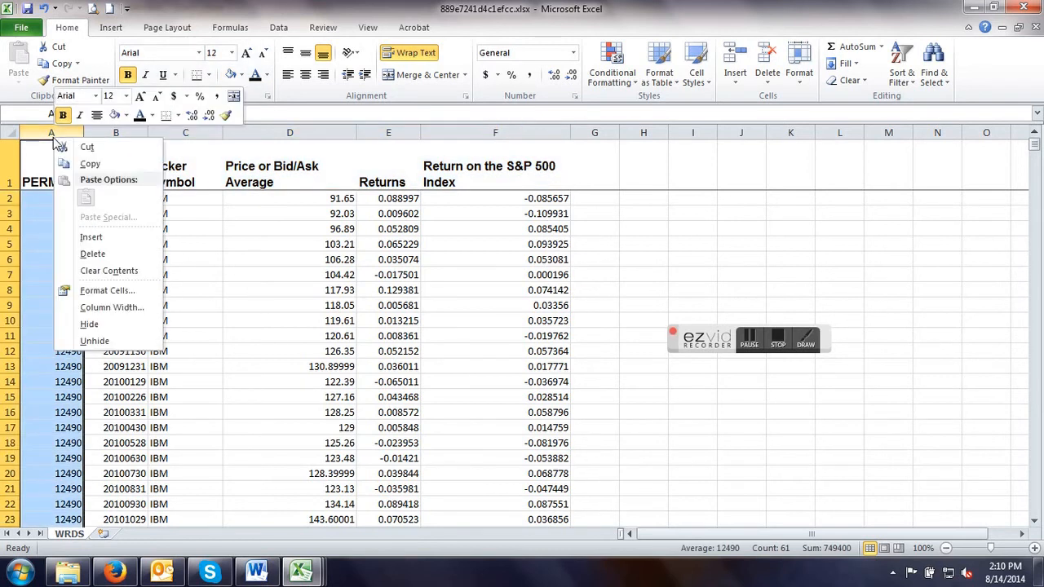
click(93, 253)
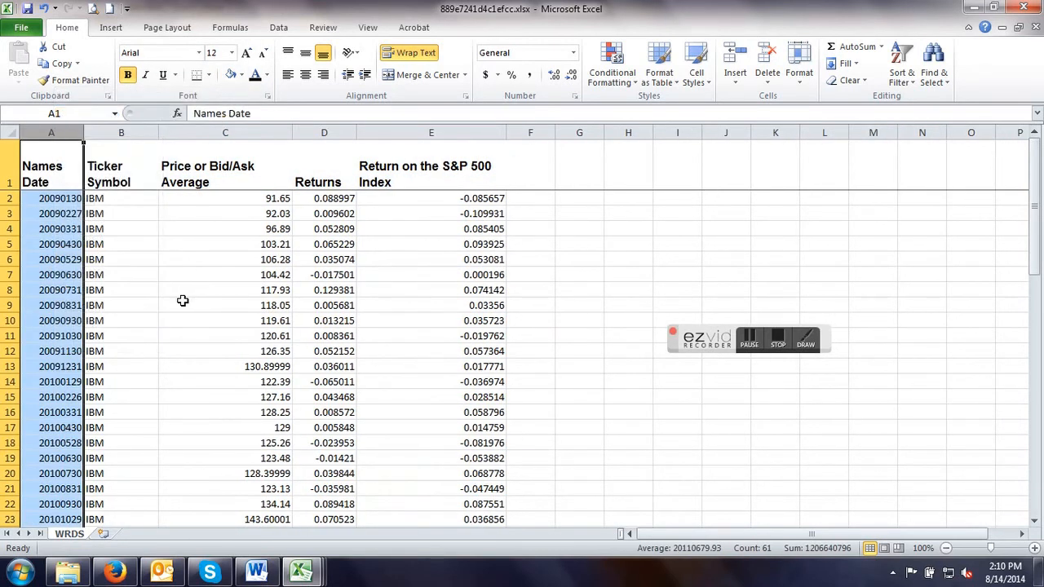
scroll(183, 301, down, 5)
double_click(70, 534)
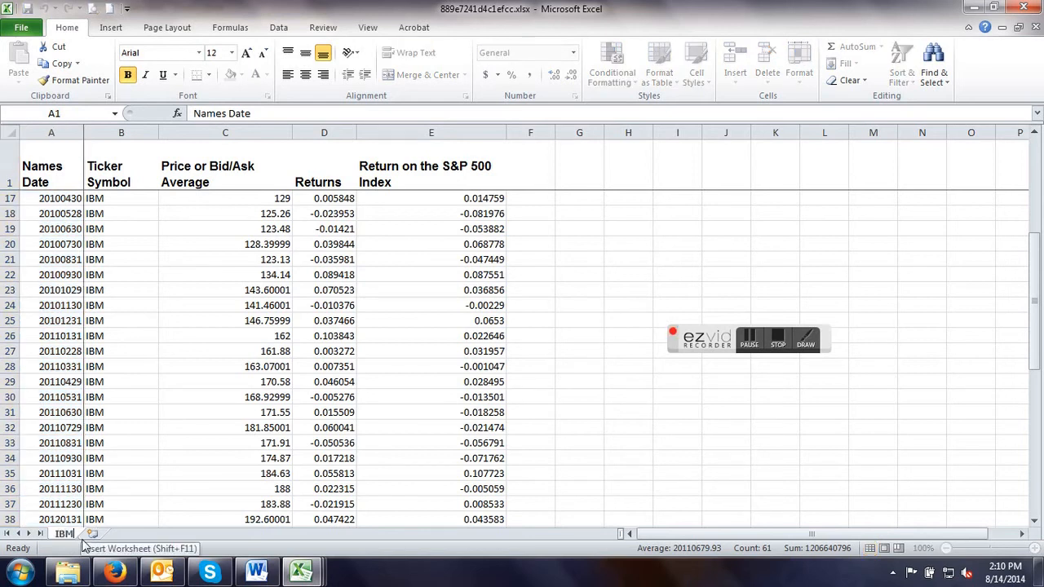
text(IBM)
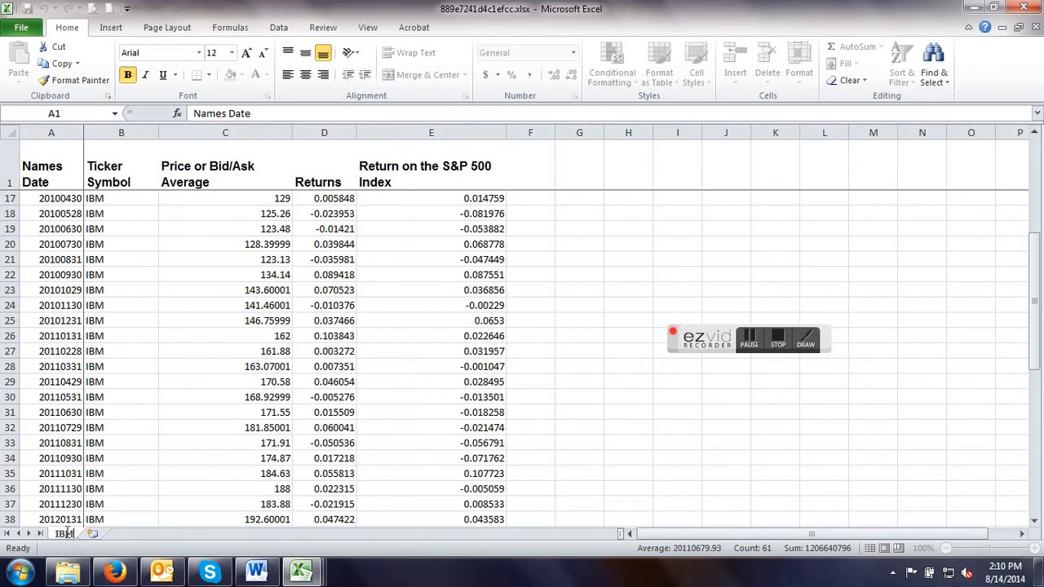
click(165, 489)
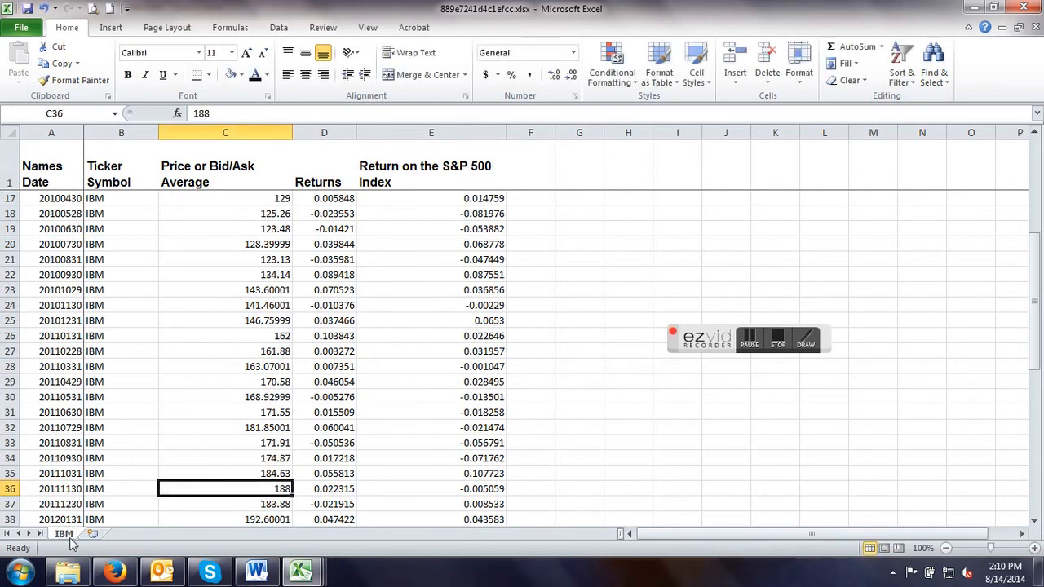
Move the IBM worksheet into the ShrpOpt1.xlsx workbook before the PG sheet and save the workbook.
right_click(68, 537)
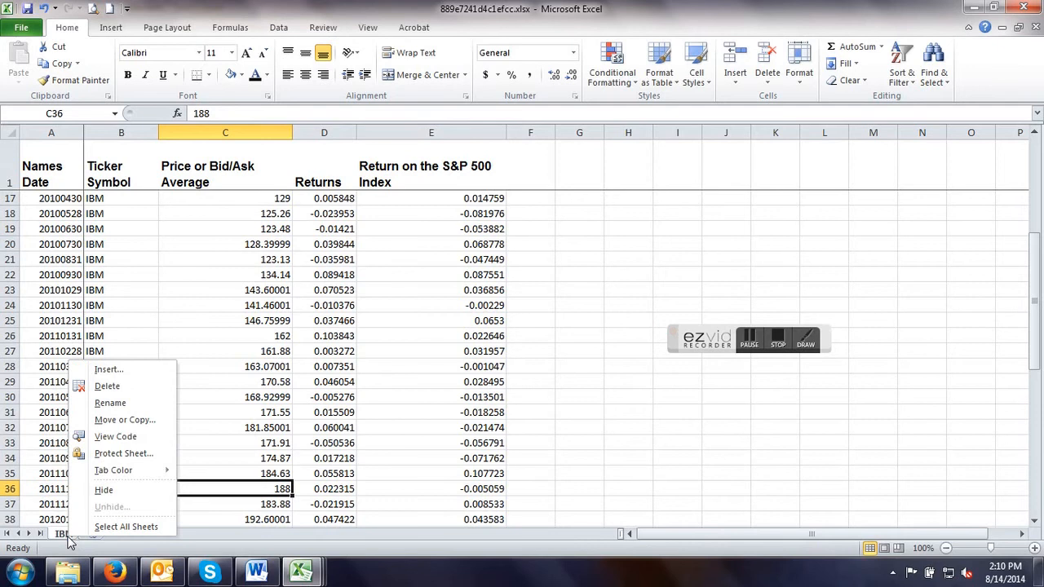
click(138, 419)
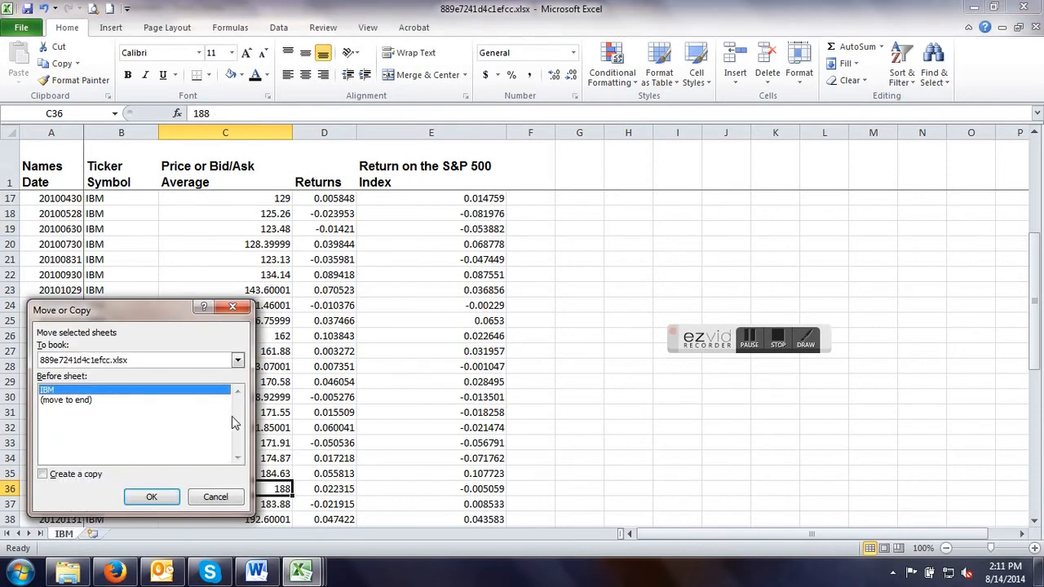
click(237, 360)
click(124, 385)
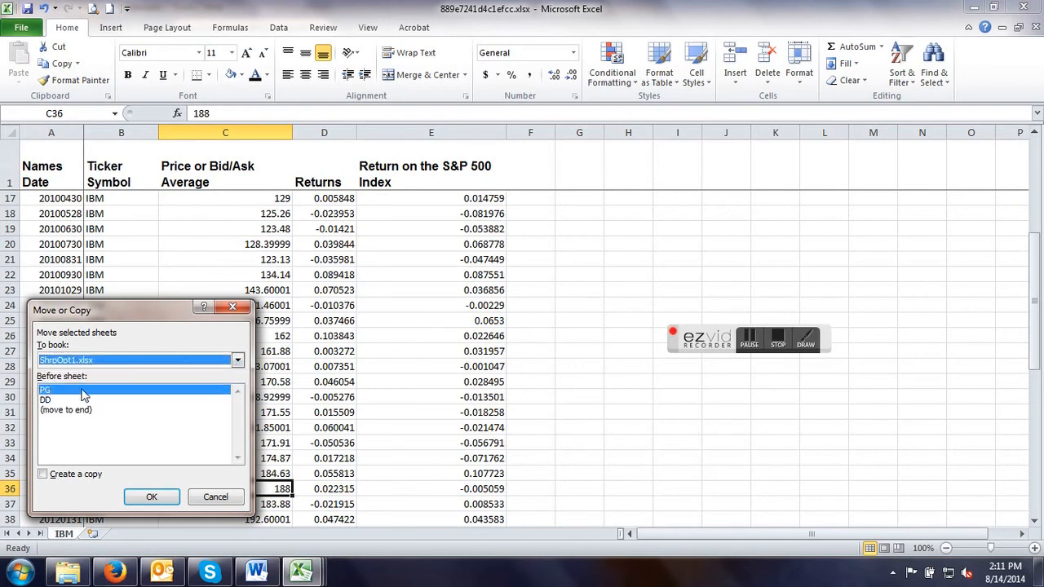
click(152, 498)
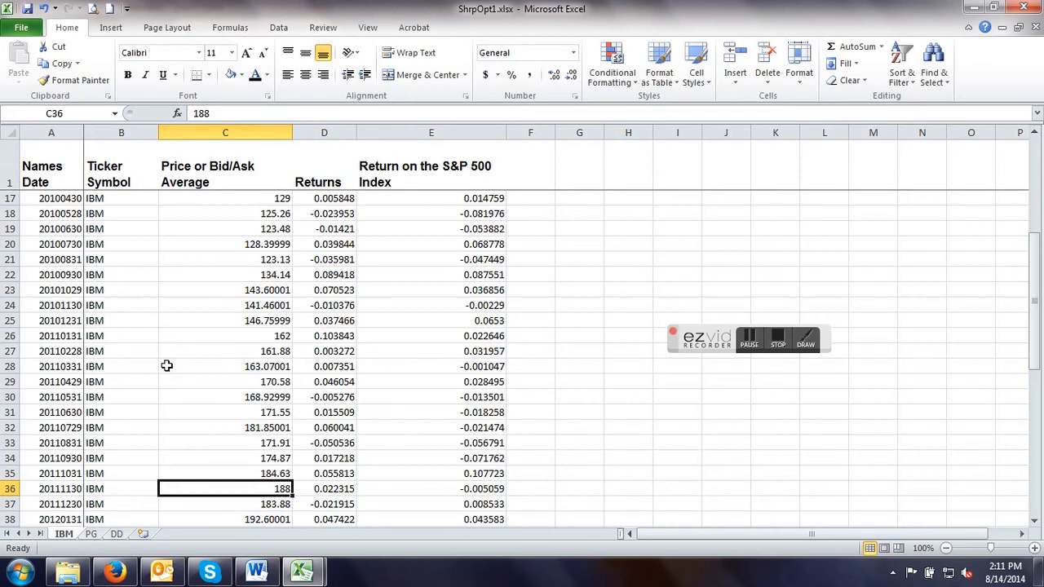
click(28, 8)
Switch to Firefox, open Yahoo Finance in a new tab and search its quote lookup for coke.
click(114, 573)
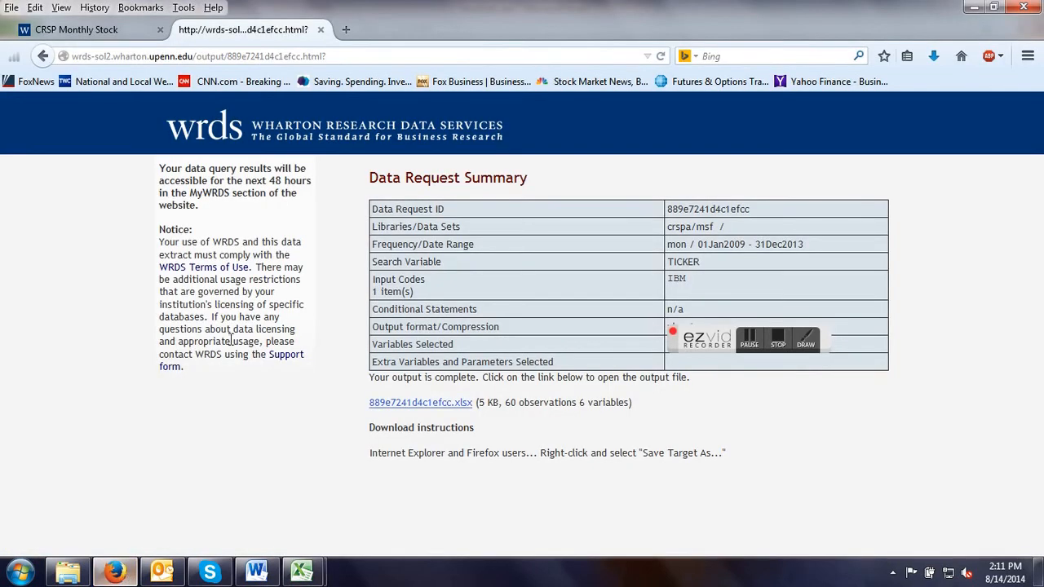
click(346, 31)
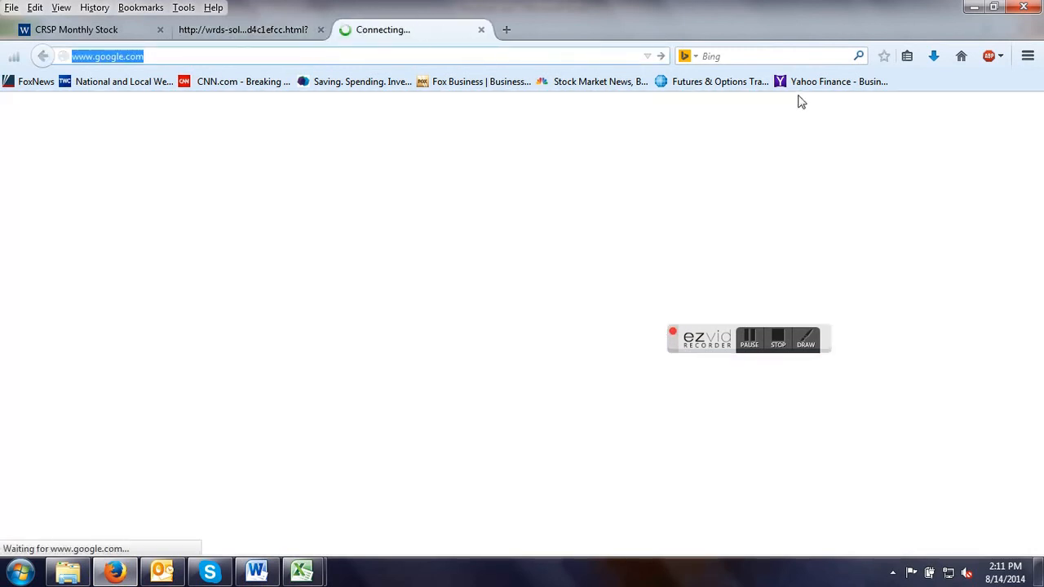
click(808, 83)
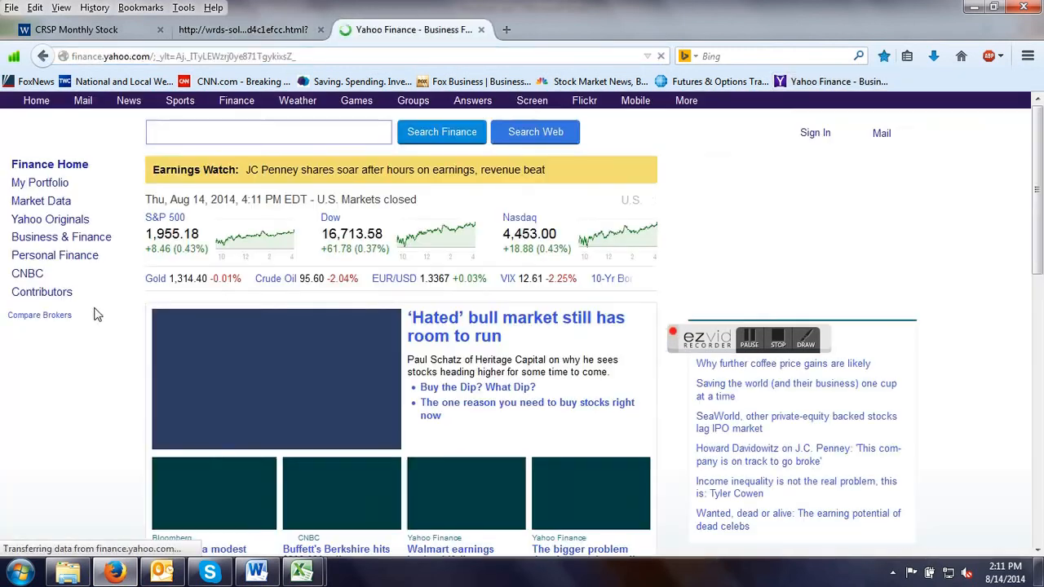
click(62, 215)
text(coke)
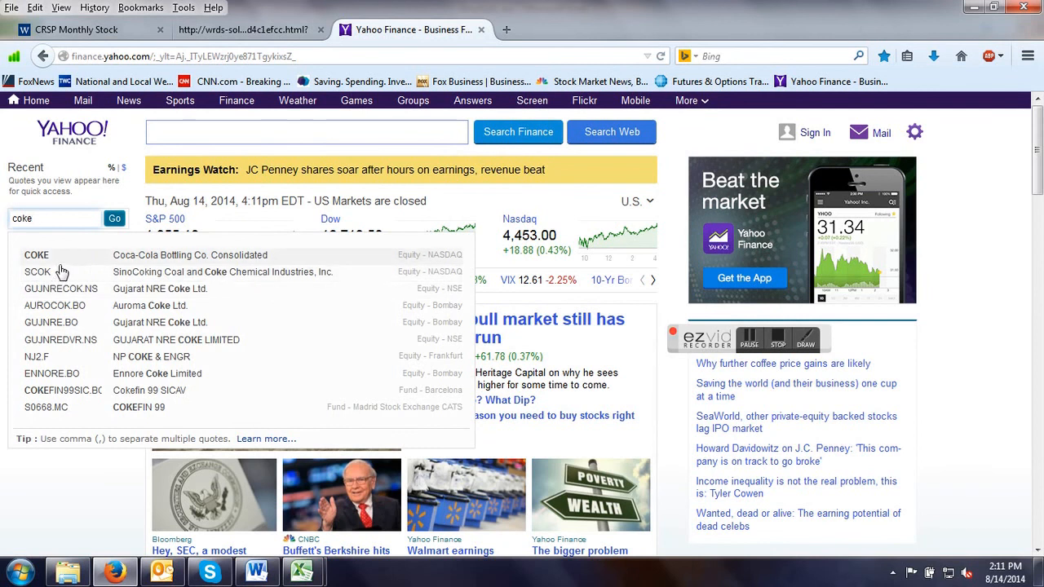
Search the Yahoo Finance quote lookup for K and for mcd, and return to the ShrpOpt1 workbook in Excel.
drag(50, 217, 1, 220)
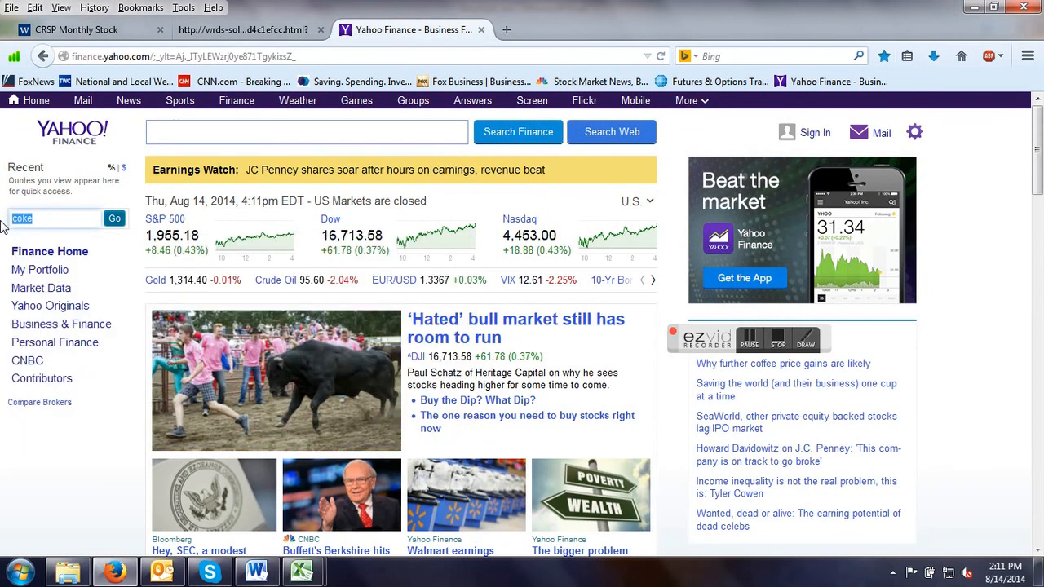
text(K)
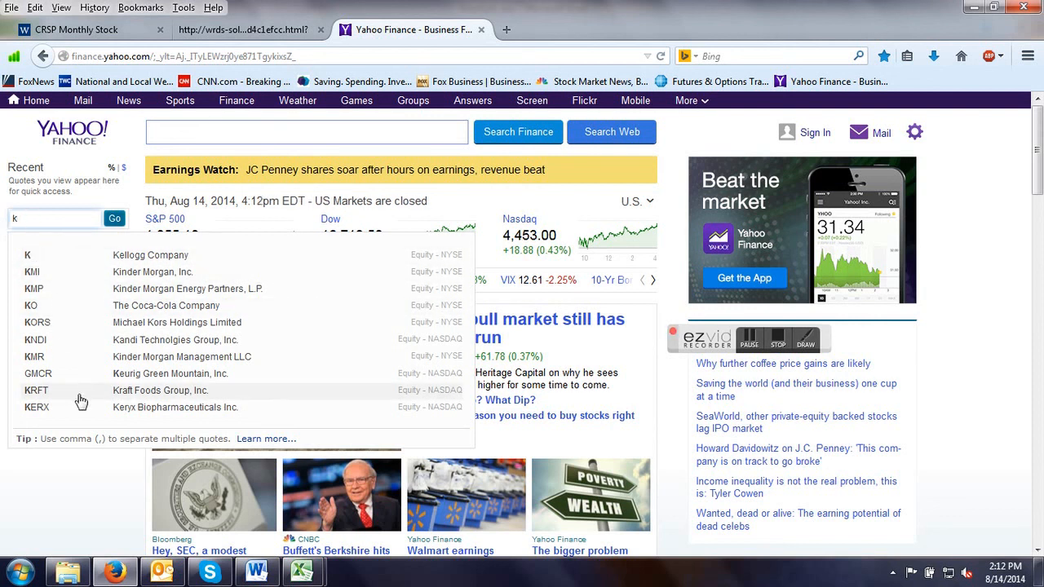
click(25, 217)
key(BackSpace)
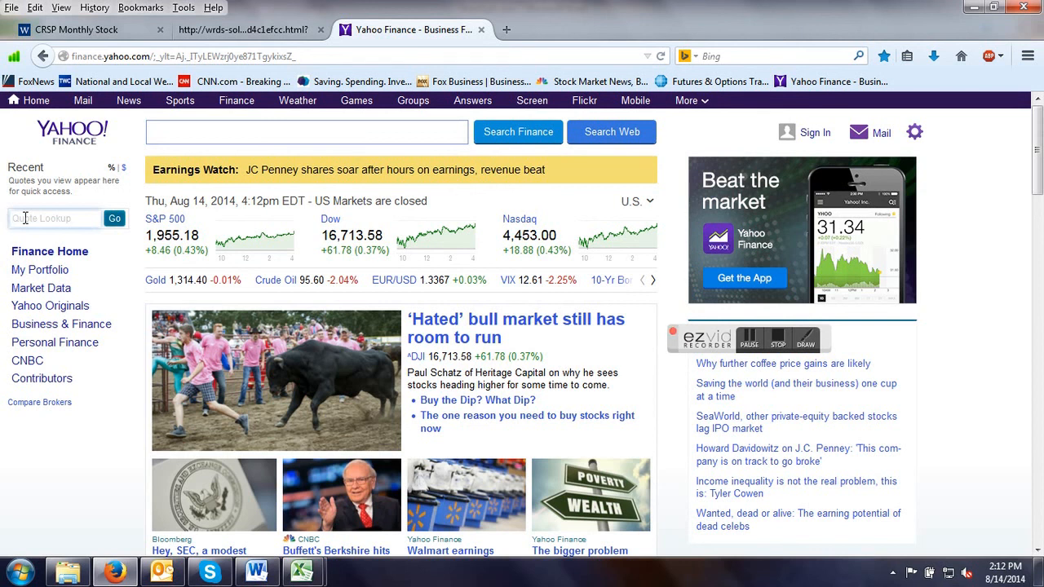
text(mcd)
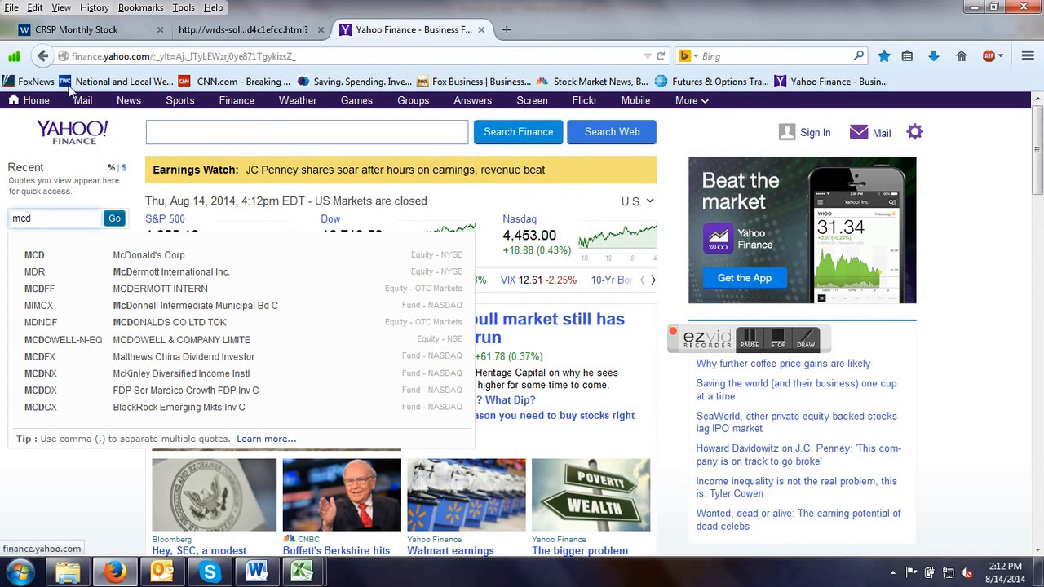
click(977, 10)
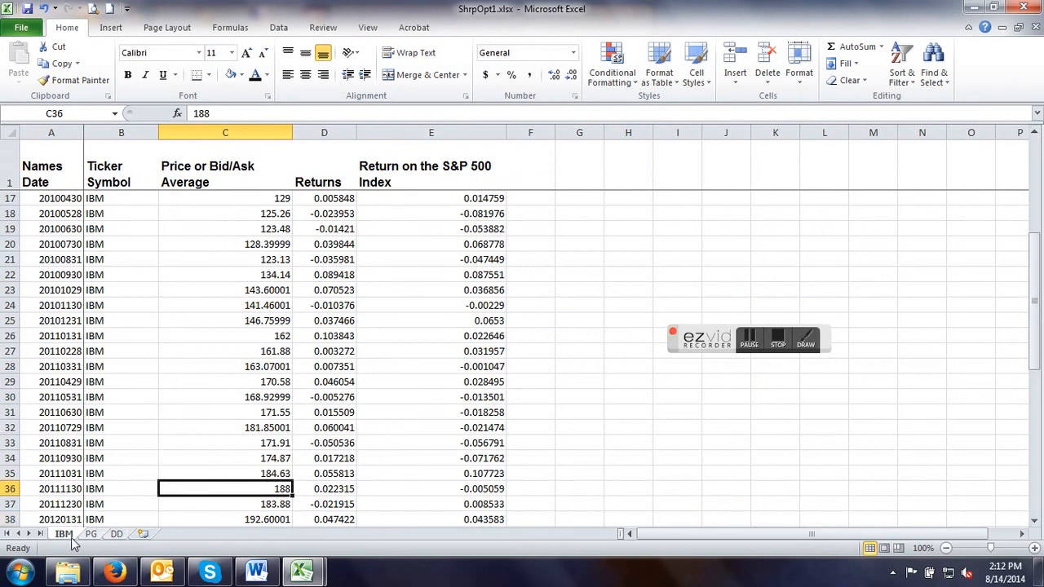
mouse_move(321, 574)
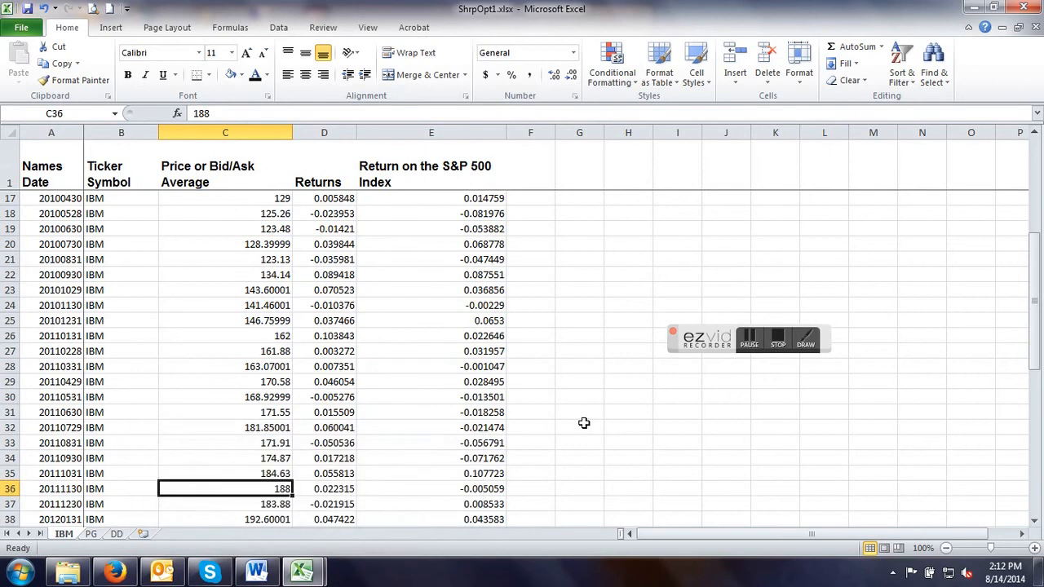